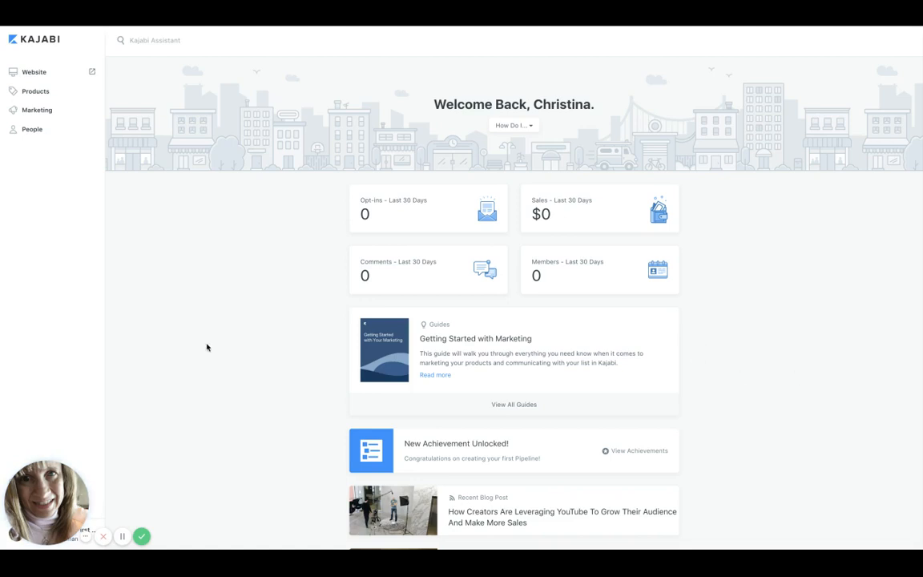
# - Upload the We Buy Houses Online Course device mockup as the Online Course product's thumbnail and save the product details
pyautogui.click(43, 94)
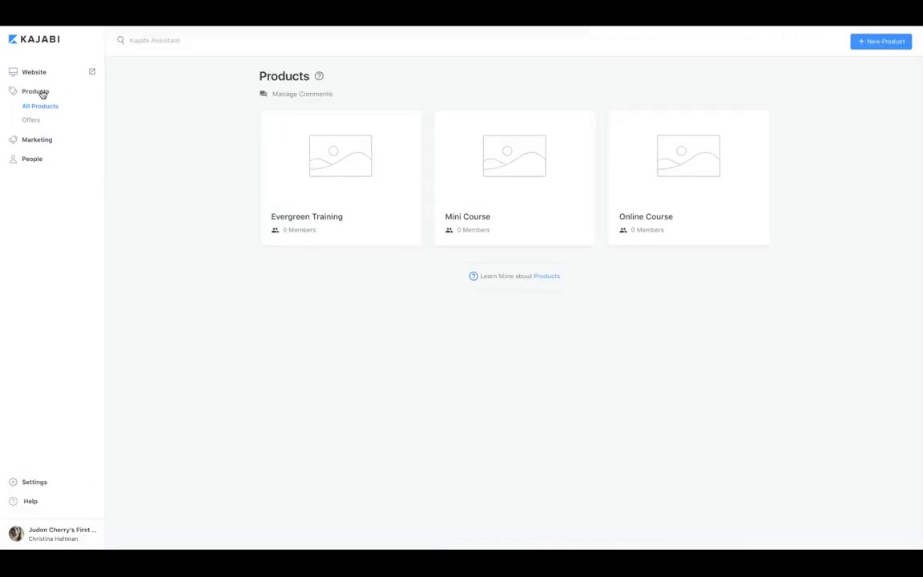
pyautogui.click(695, 177)
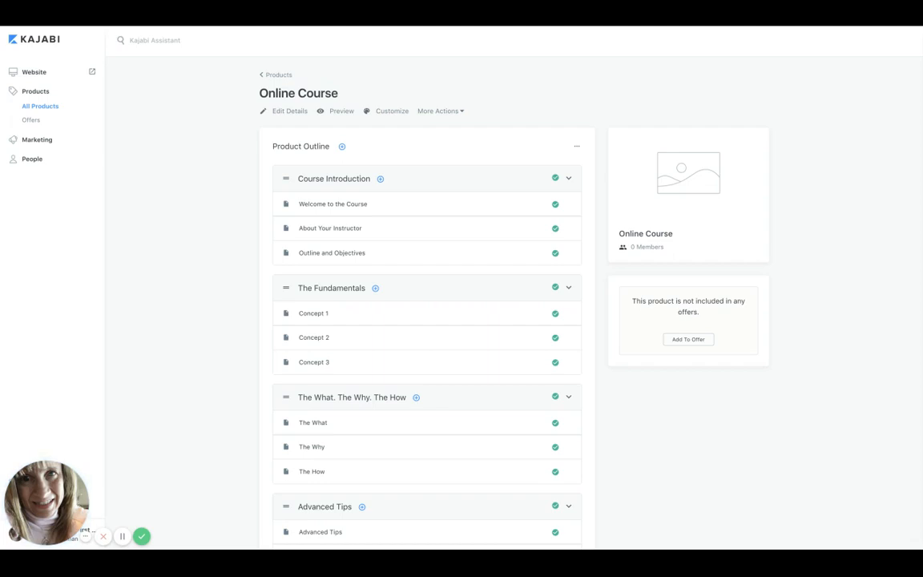
pyautogui.click(293, 113)
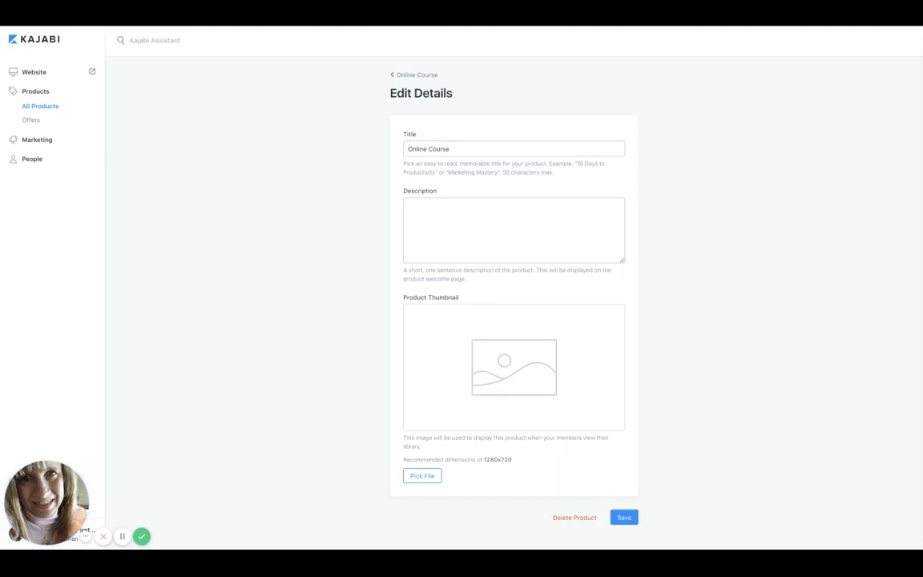
pyautogui.click(422, 479)
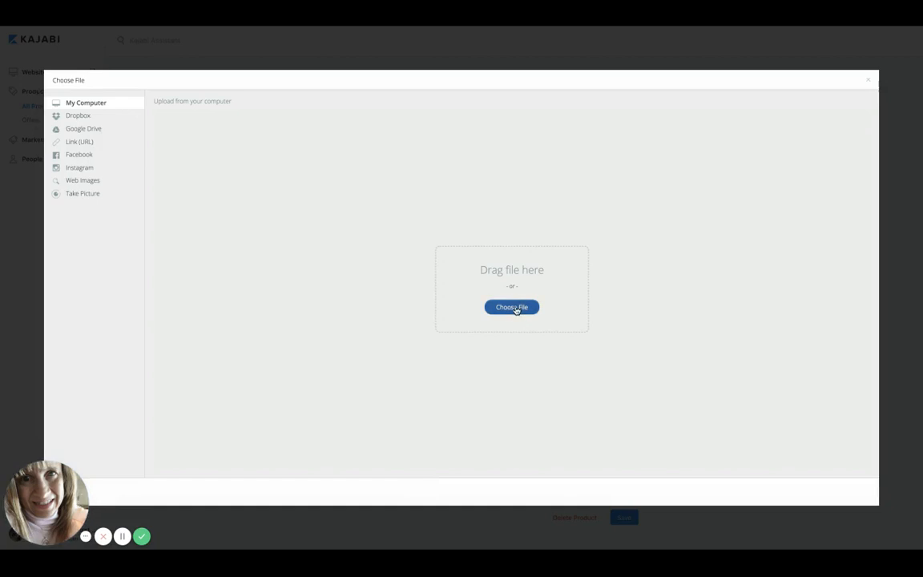
pyautogui.click(516, 309)
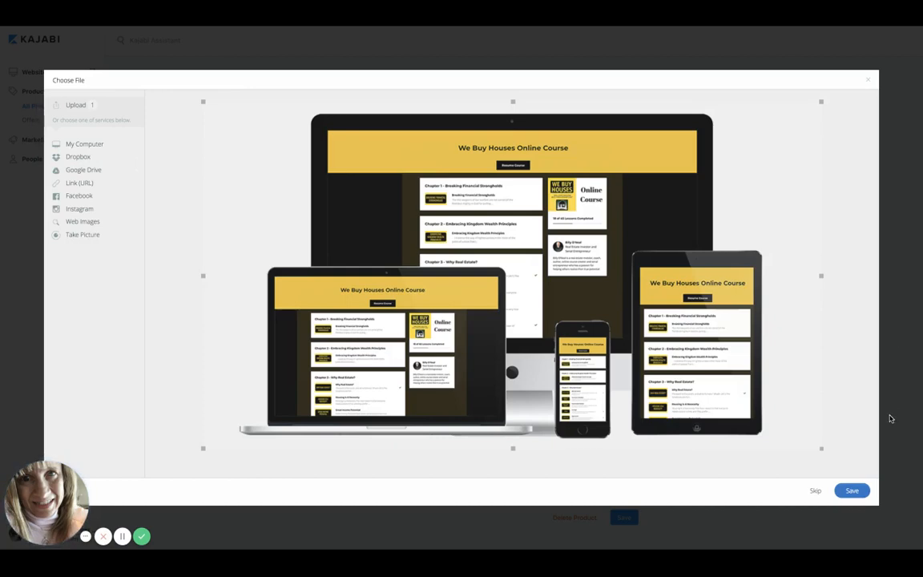
pyautogui.click(852, 491)
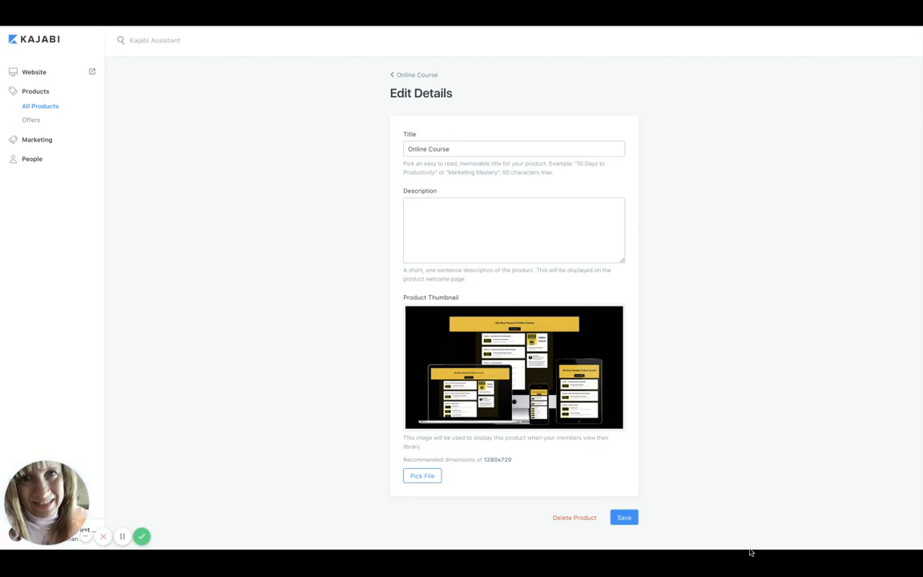
pyautogui.click(624, 517)
# - Return to the Online Course product and review the categories and posts in its outline
pyautogui.click(418, 77)
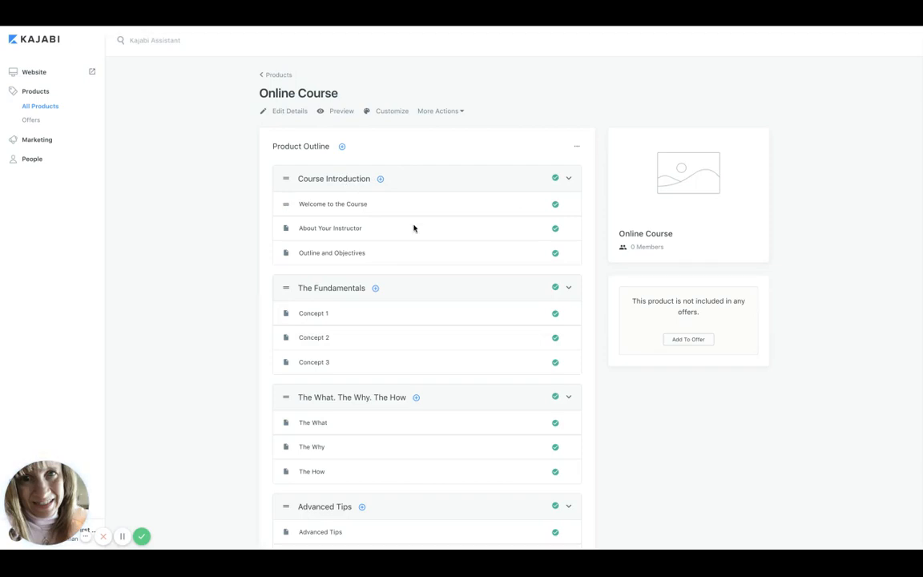
pyautogui.scroll(-3, 349, 295)
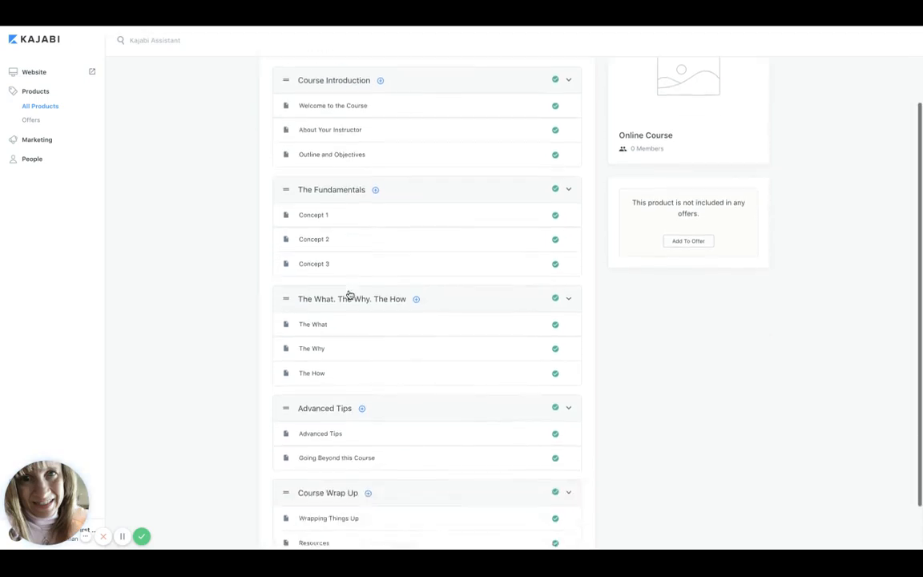
pyautogui.scroll(-1, 377, 305)
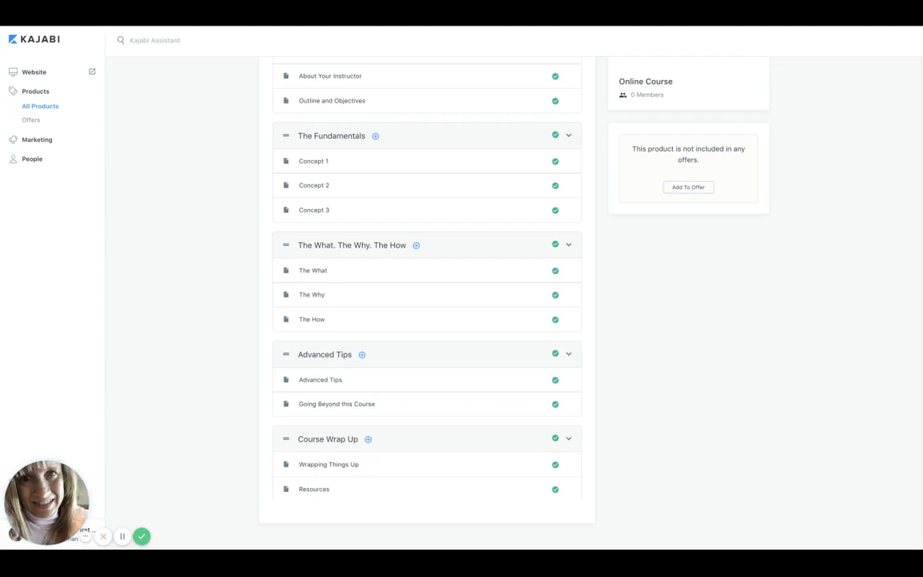
pyautogui.scroll(2, 420, 411)
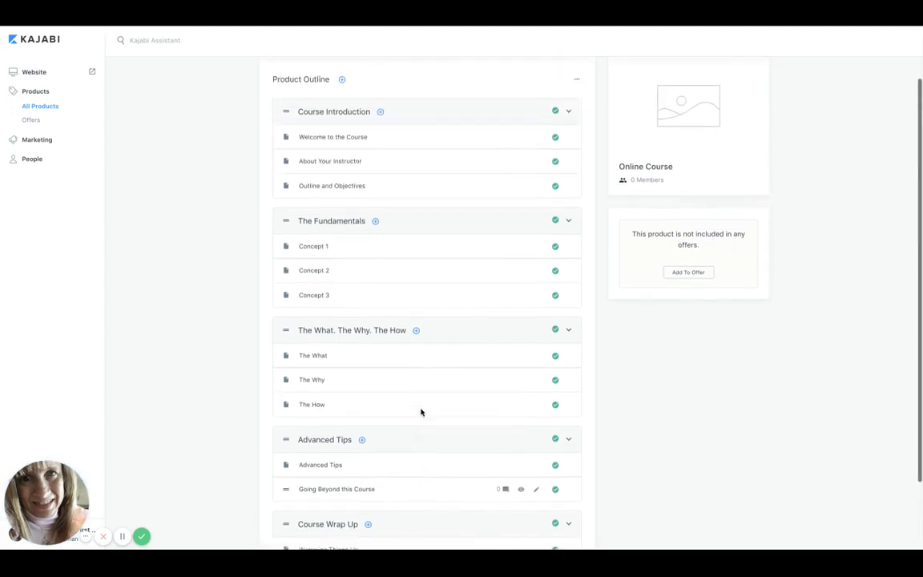
pyautogui.scroll(2, 420, 411)
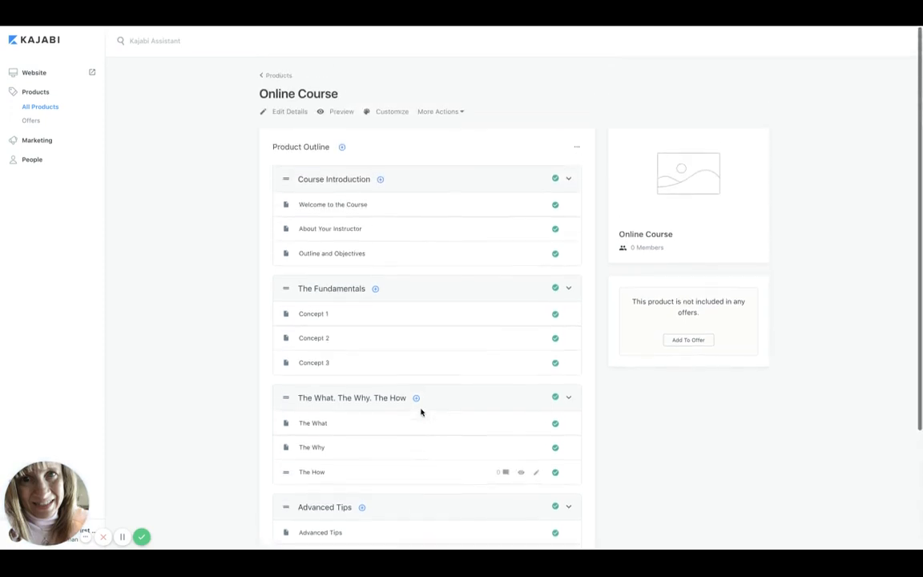
# - Open the Welcome to the Course post and examine its media, post details, visibility, poster image, downloads and comments settings
pyautogui.click(349, 207)
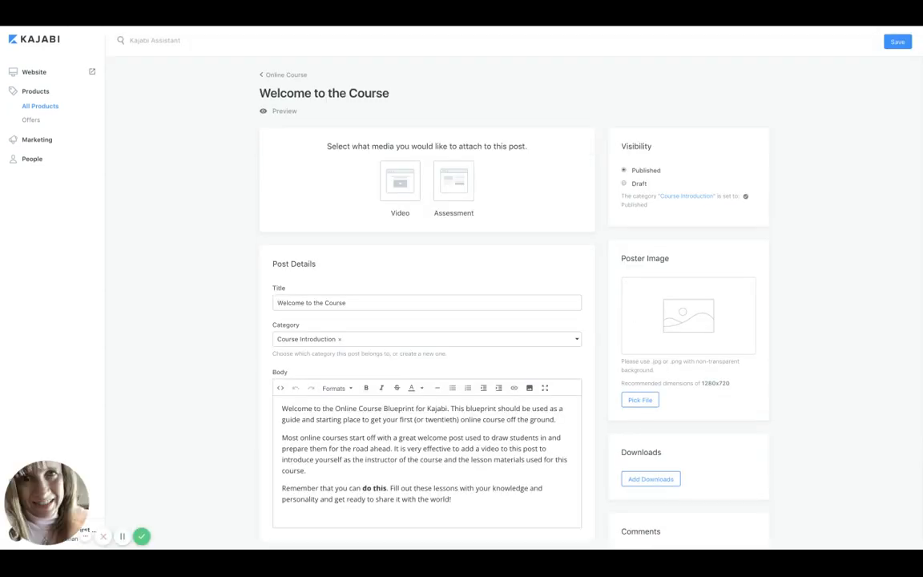
pyautogui.scroll(-2, 237, 249)
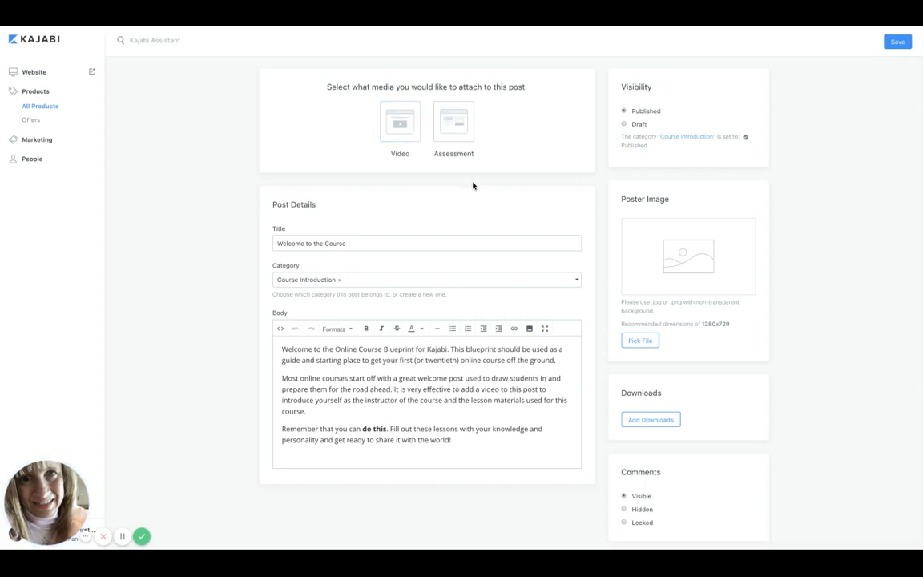
pyautogui.scroll(1, 471, 185)
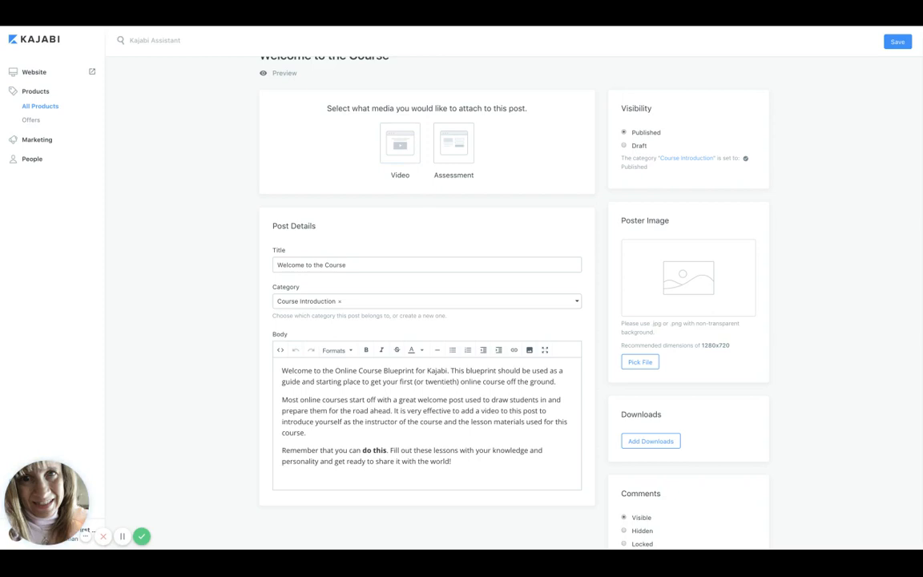
pyautogui.scroll(-1, 513, 304)
pyautogui.scroll(-1, 513, 304)
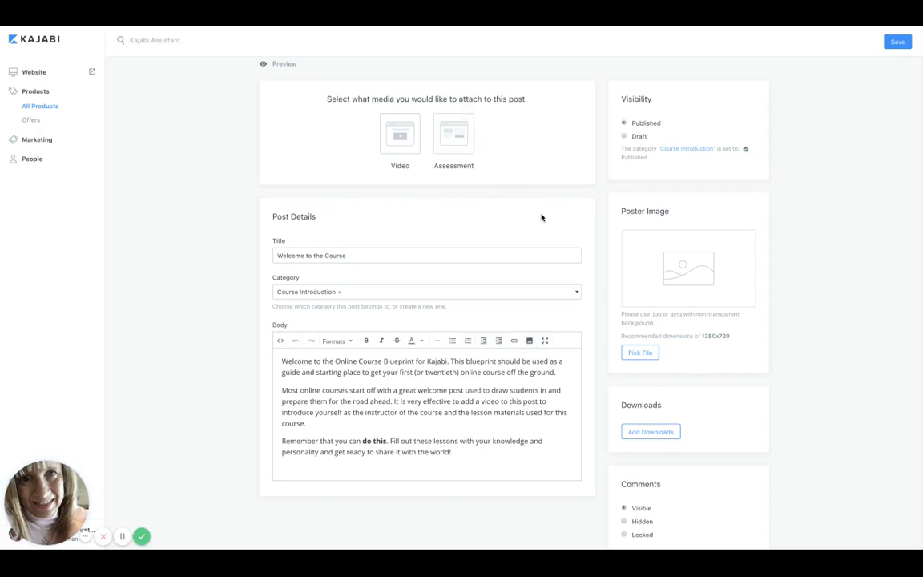
pyautogui.scroll(-1, 478, 247)
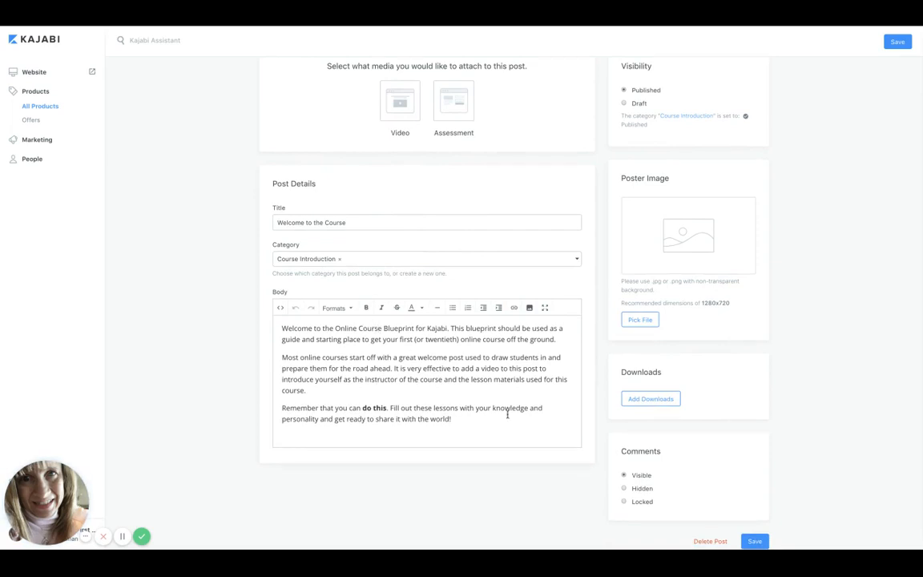
pyautogui.scroll(1, 587, 305)
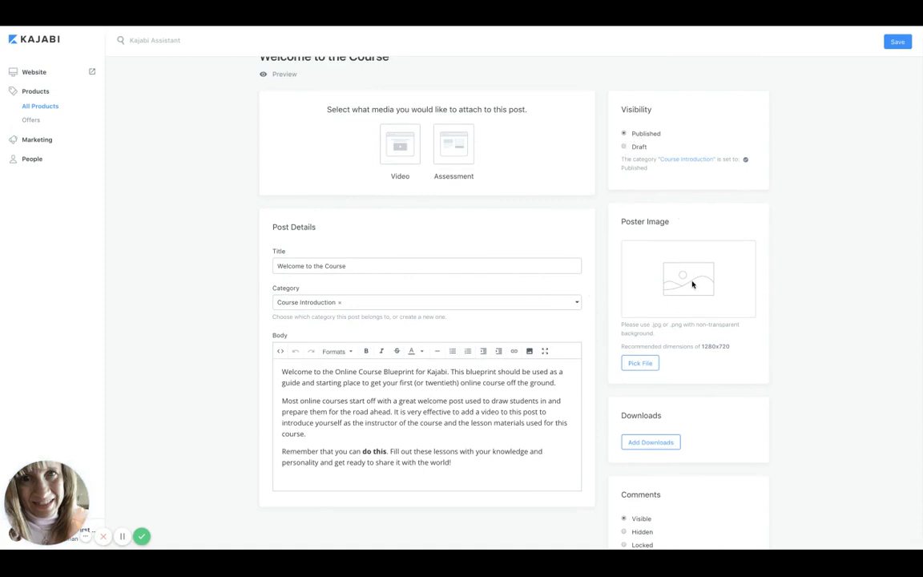
pyautogui.scroll(-2, 692, 292)
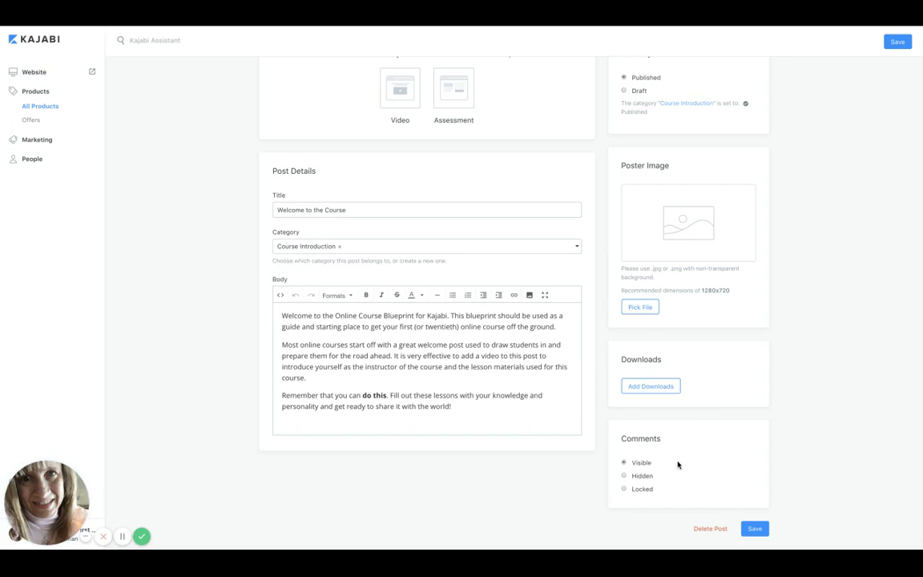
pyautogui.scroll(2, 665, 461)
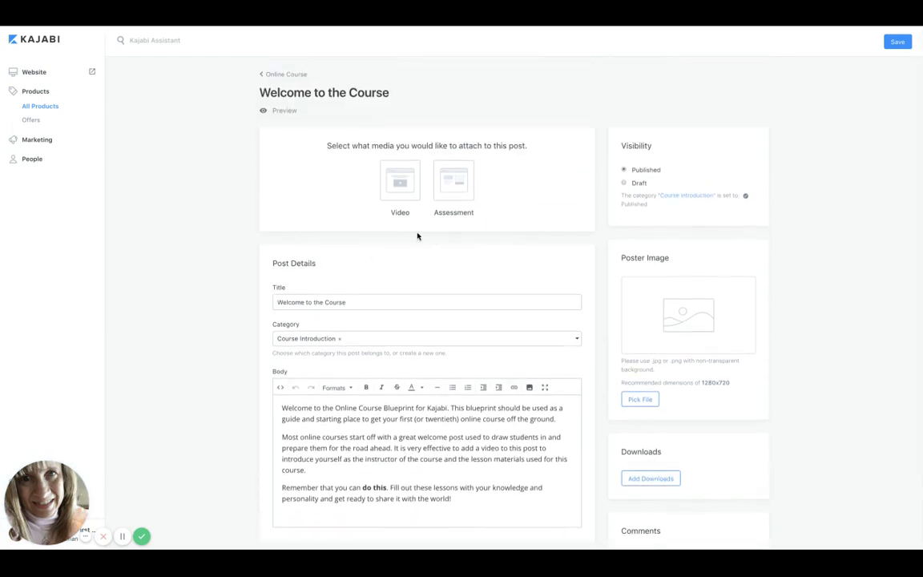
# - Return to the course outline and inspect the options for adding posts, subcategories, categories and multiple videos
pyautogui.click(294, 77)
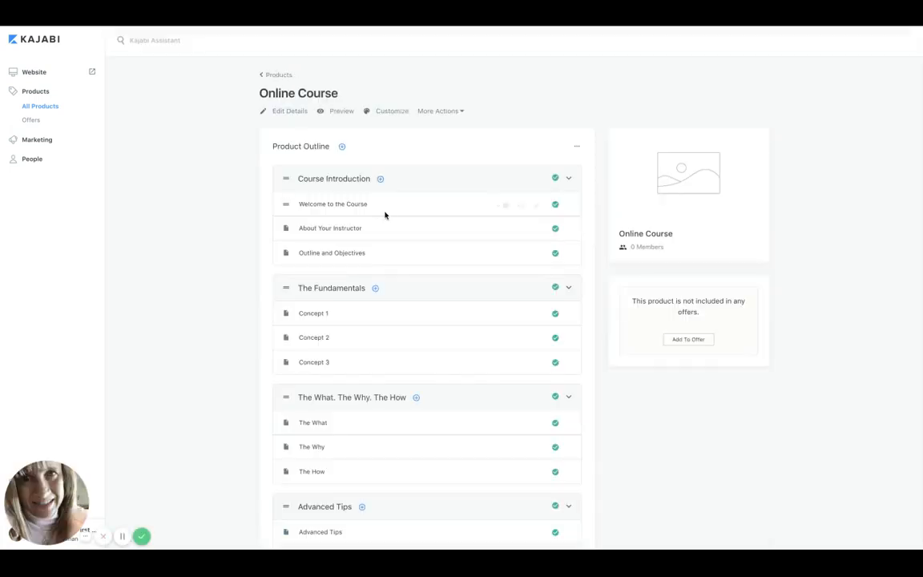
pyautogui.scroll(-1, 388, 295)
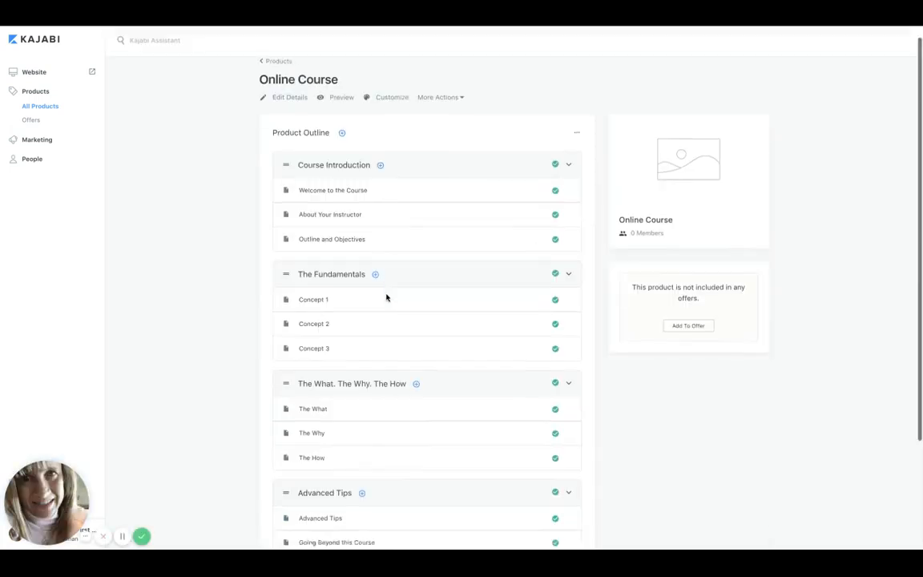
pyautogui.click(375, 249)
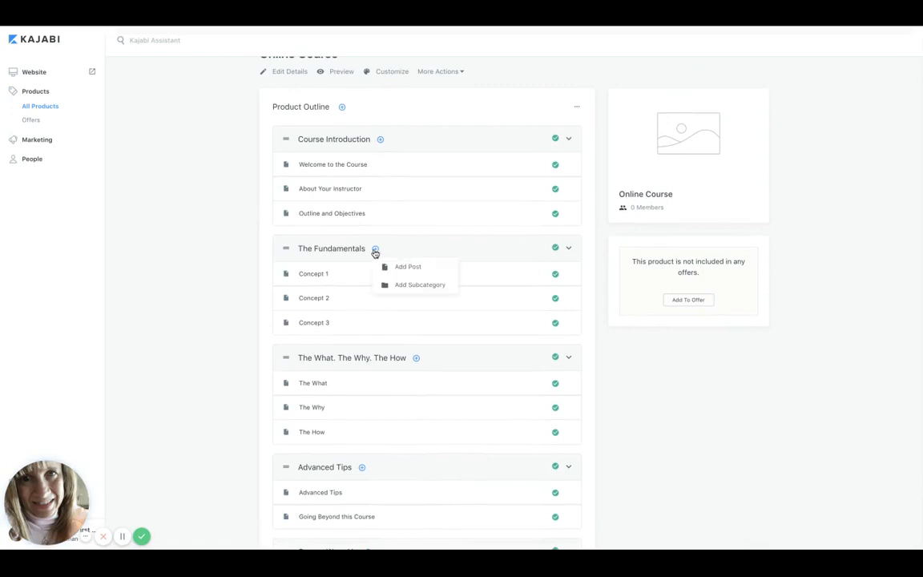
pyautogui.click(380, 139)
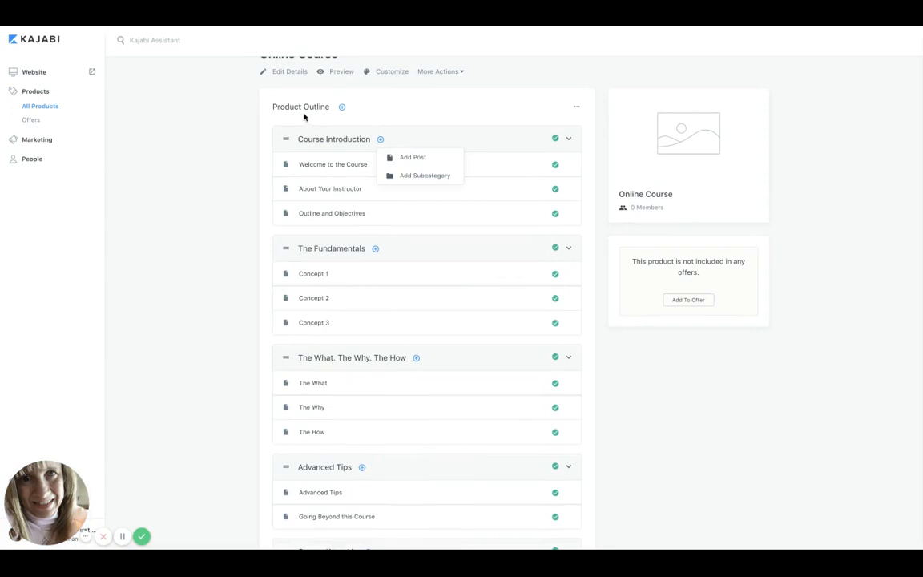
pyautogui.click(342, 108)
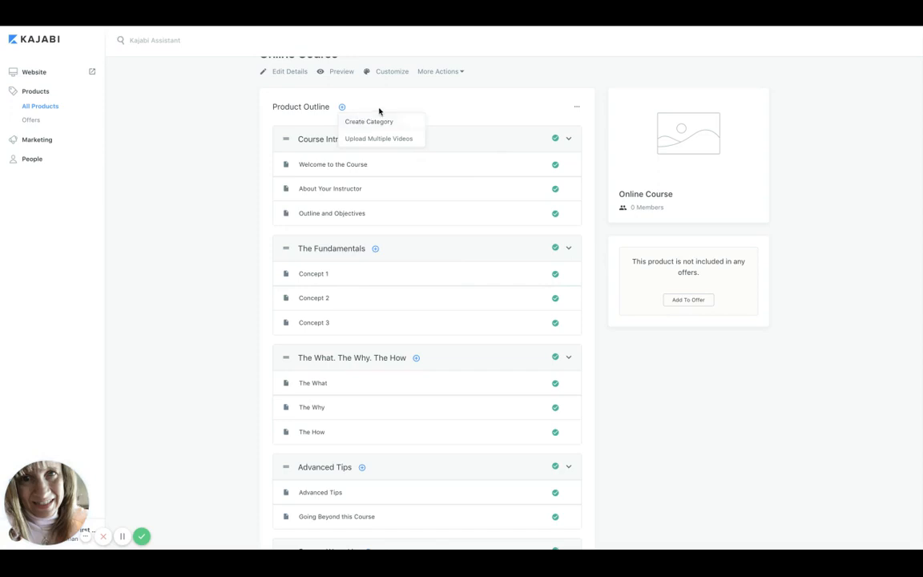
pyautogui.click(341, 106)
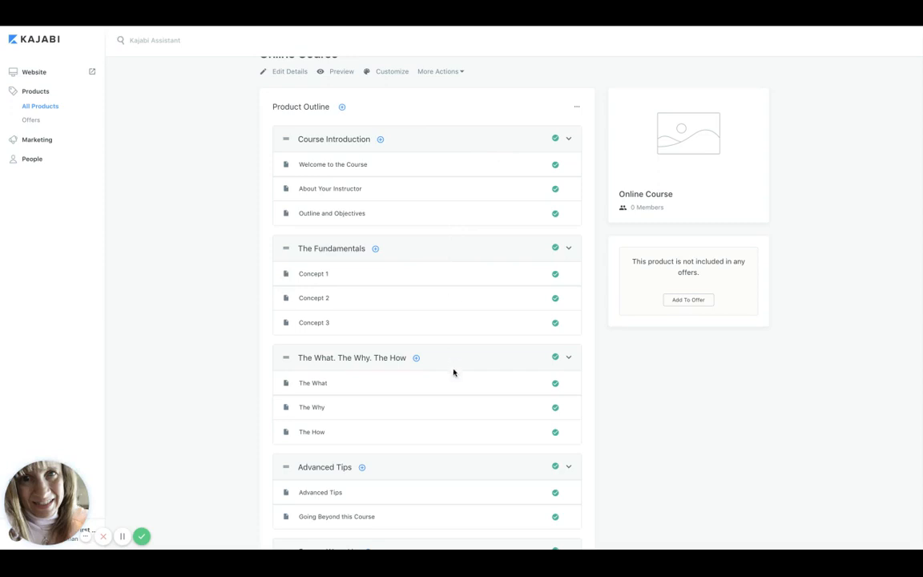
pyautogui.scroll(-3, 467, 463)
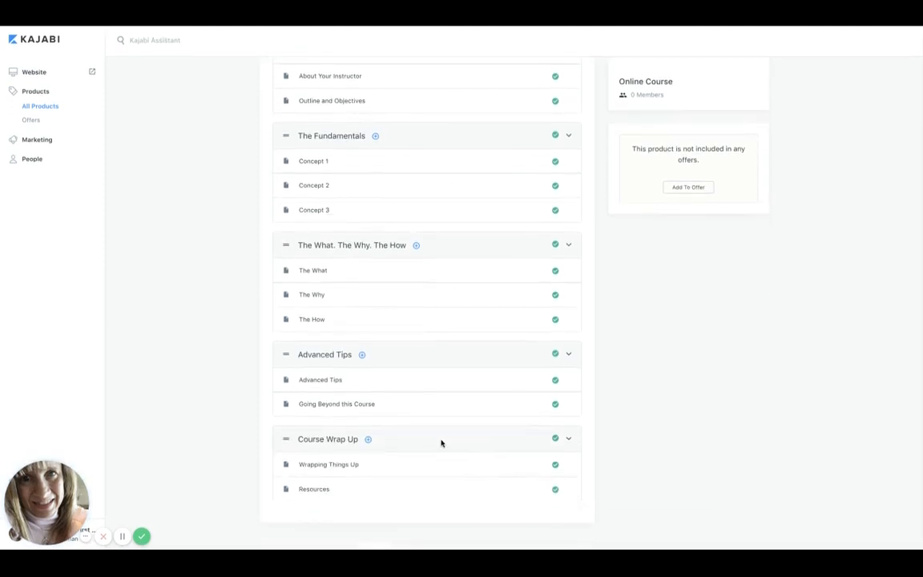
pyautogui.scroll(4, 443, 443)
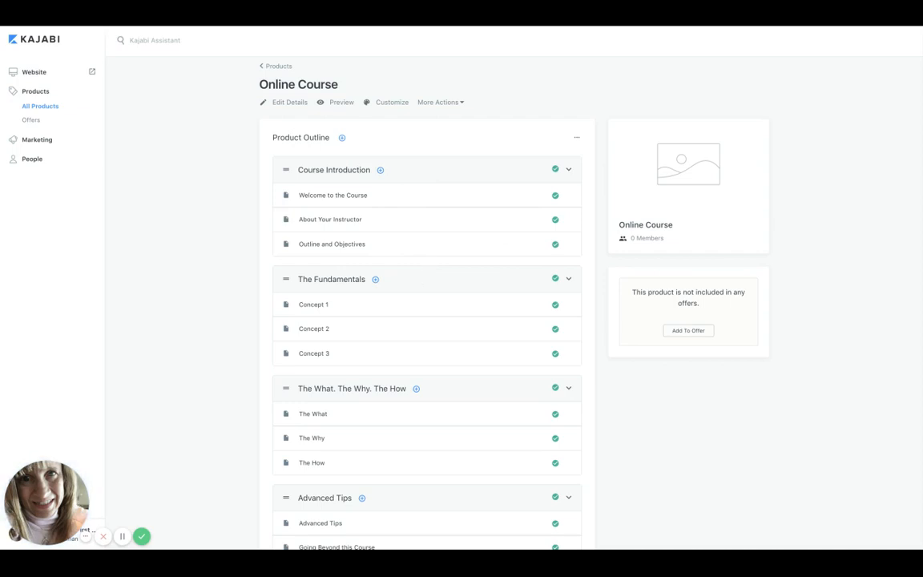
# - Add a post titled "Additional Post" to the Course Introduction category and place it directly below Welcome to the Course
pyautogui.click(382, 172)
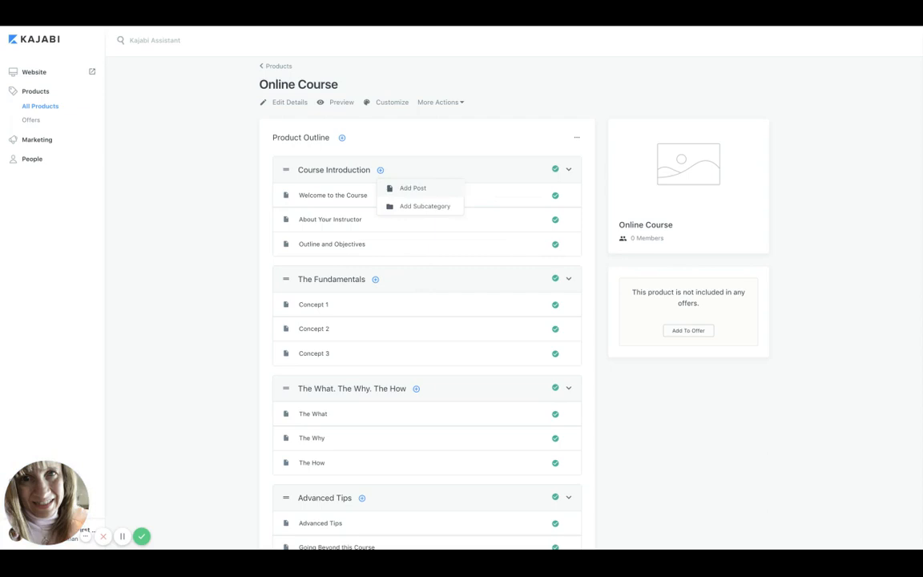
pyautogui.click(413, 188)
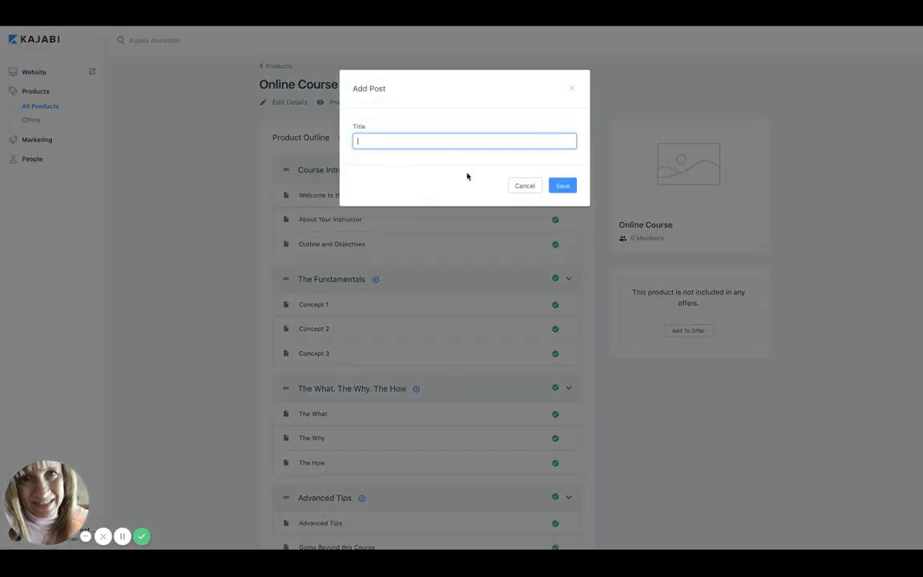
pyautogui.write('Additional Post')
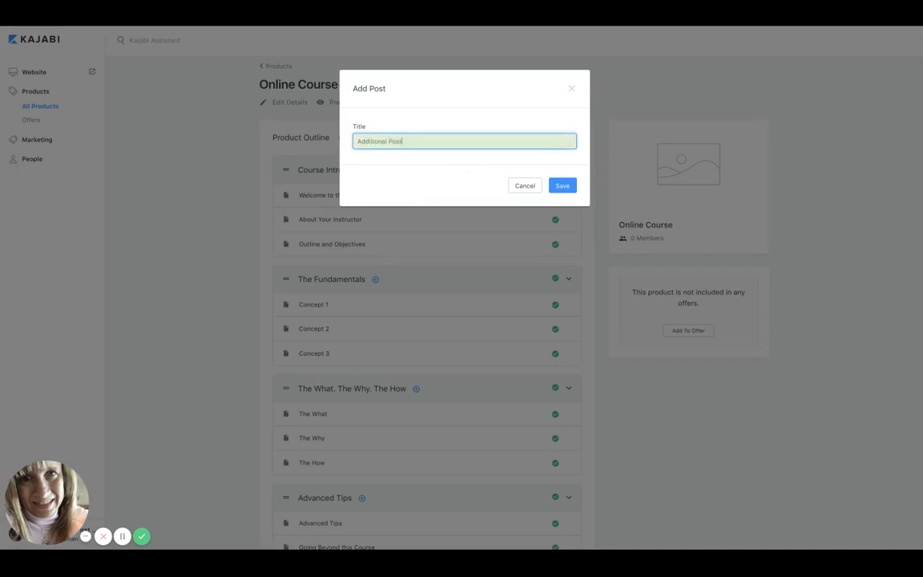
pyautogui.click(562, 185)
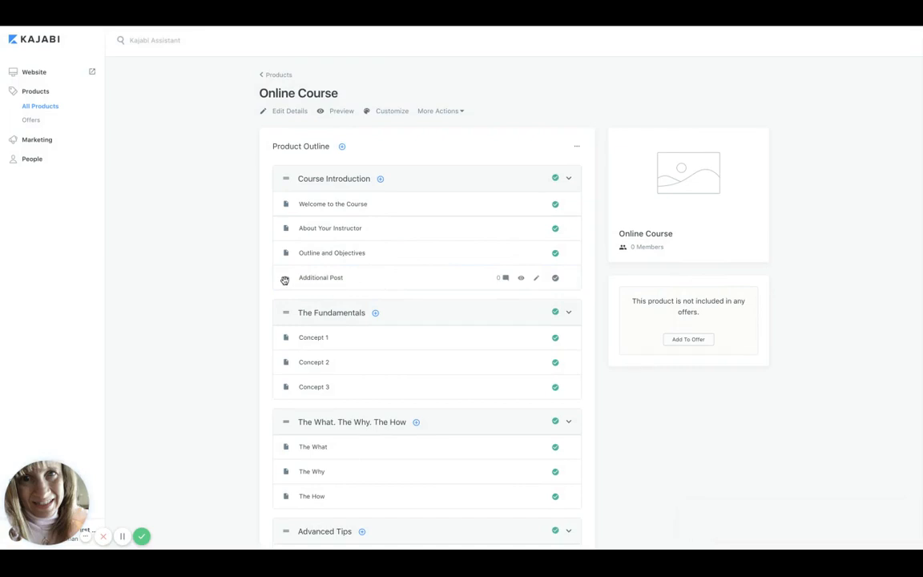
pyautogui.moveTo(285, 277); pyautogui.dragTo(285, 227)
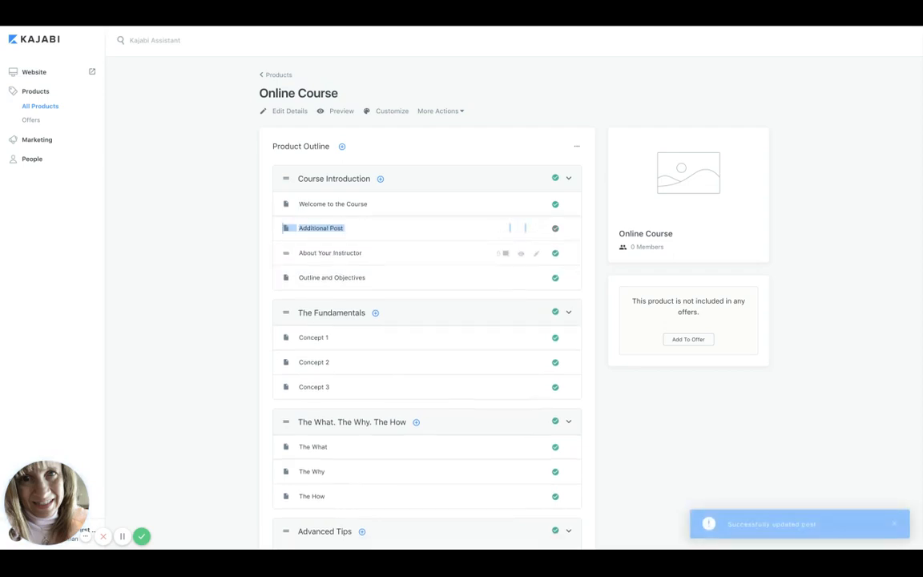
# - Move The Fundamentals category above Course Introduction, and restore Course Introduction to first place in the outline
pyautogui.moveTo(286, 312); pyautogui.dragTo(285, 182)
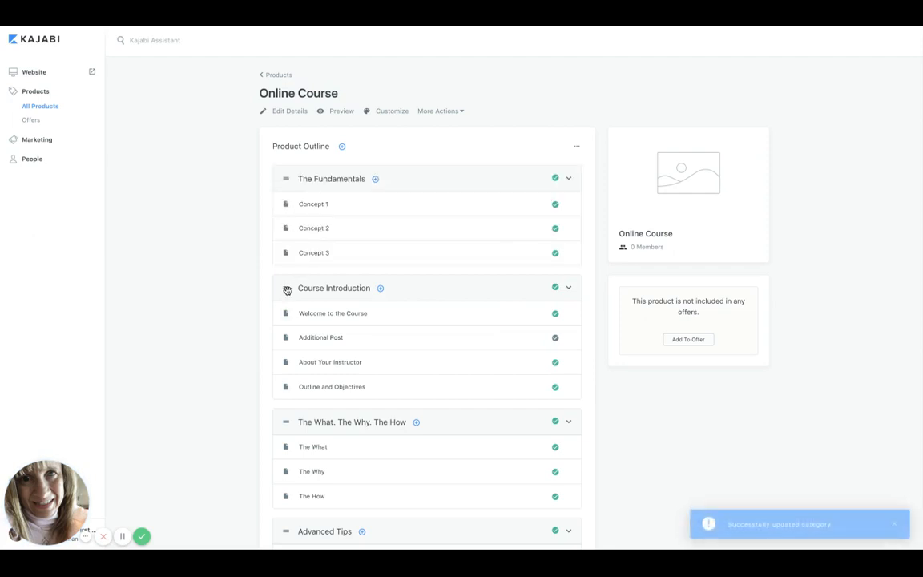
pyautogui.moveTo(283, 289); pyautogui.dragTo(285, 181)
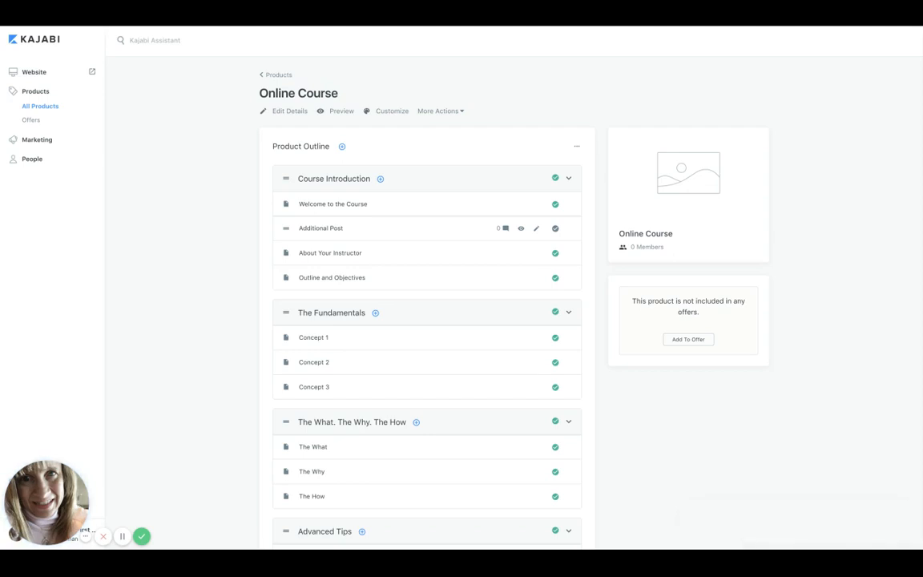
# - Publish the Additional Post in the Course Introduction category and check the product outline
pyautogui.click(554, 230)
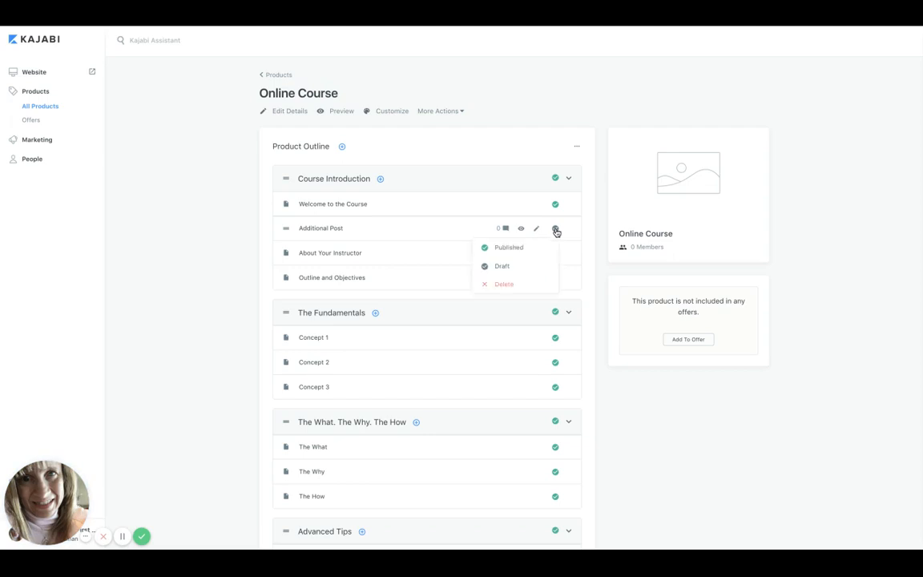
pyautogui.click(526, 250)
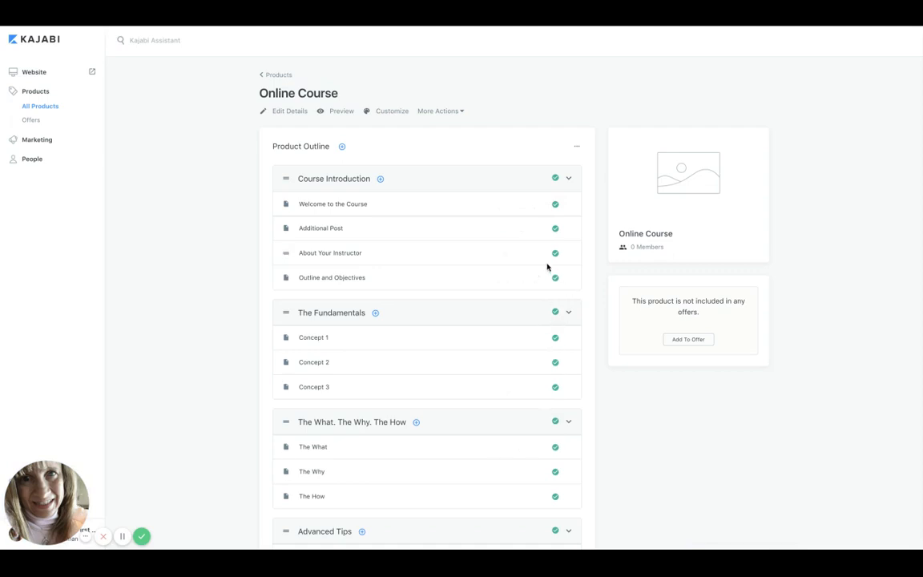
pyautogui.scroll(-3, 548, 266)
pyautogui.scroll(3, 547, 267)
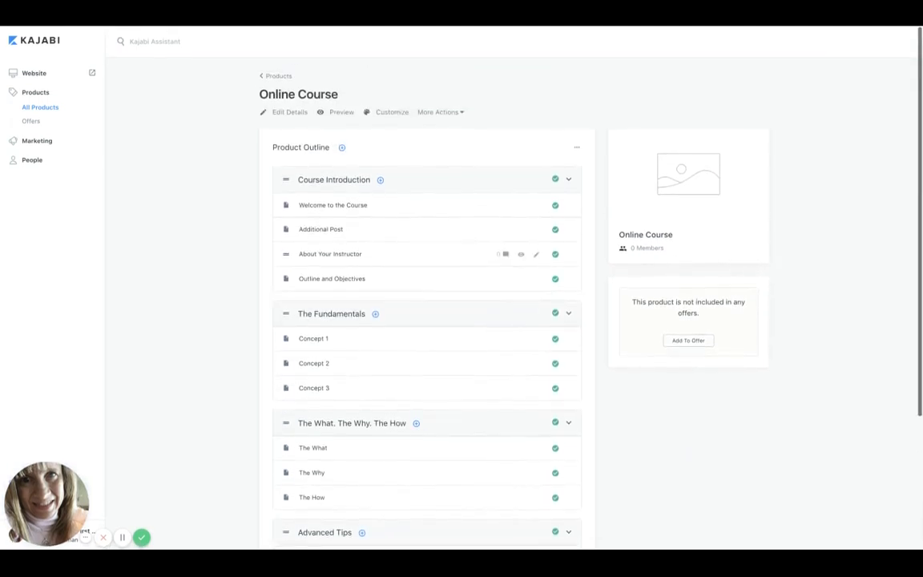
# - Open the Premier Product theme for customization, examine the course page from hero to Course Wrap Up, and return to the product outline
pyautogui.click(394, 115)
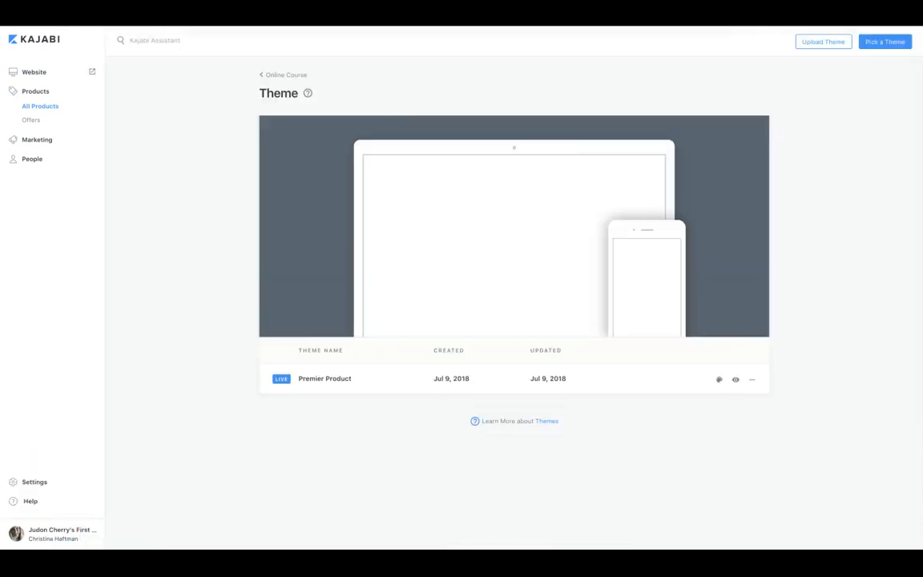
pyautogui.moveTo(531, 233)
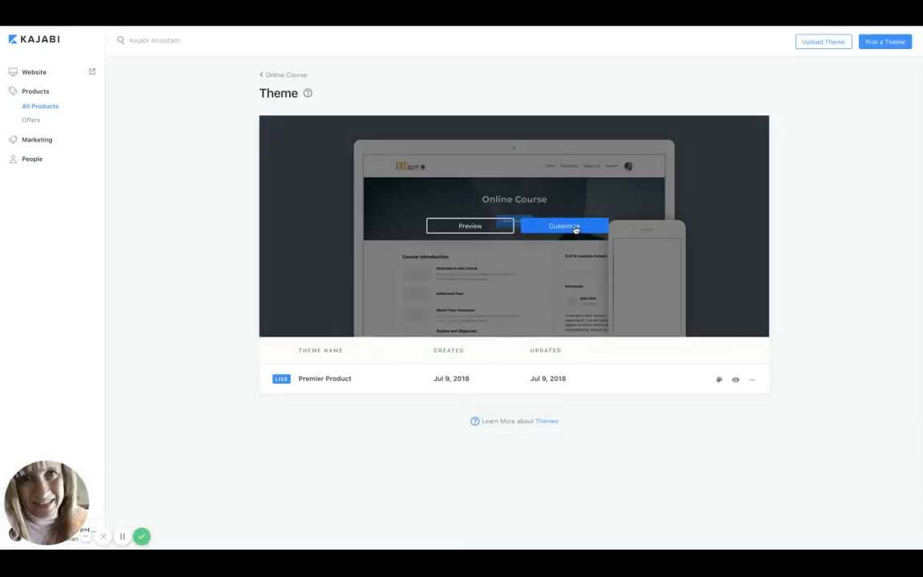
pyautogui.click(574, 229)
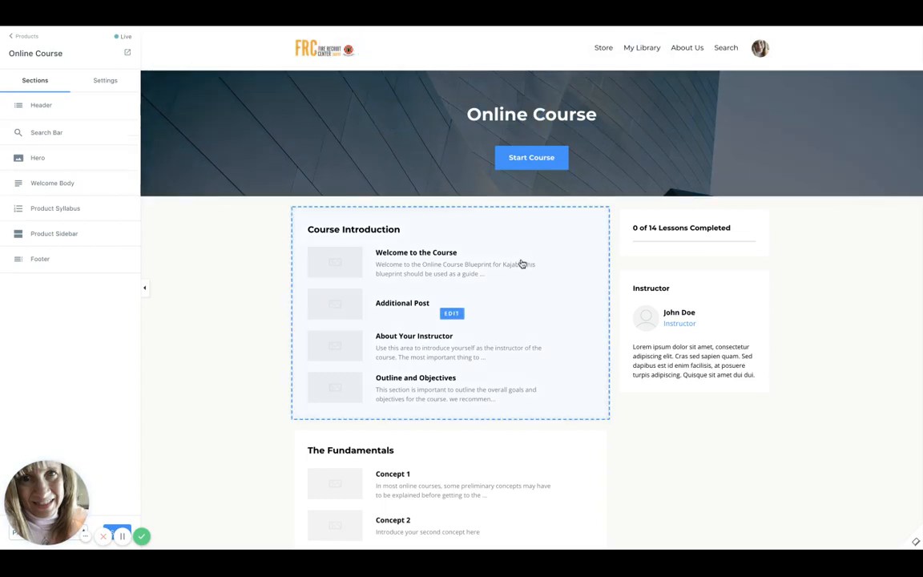
pyautogui.scroll(-1, 521, 263)
pyautogui.scroll(-2, 521, 263)
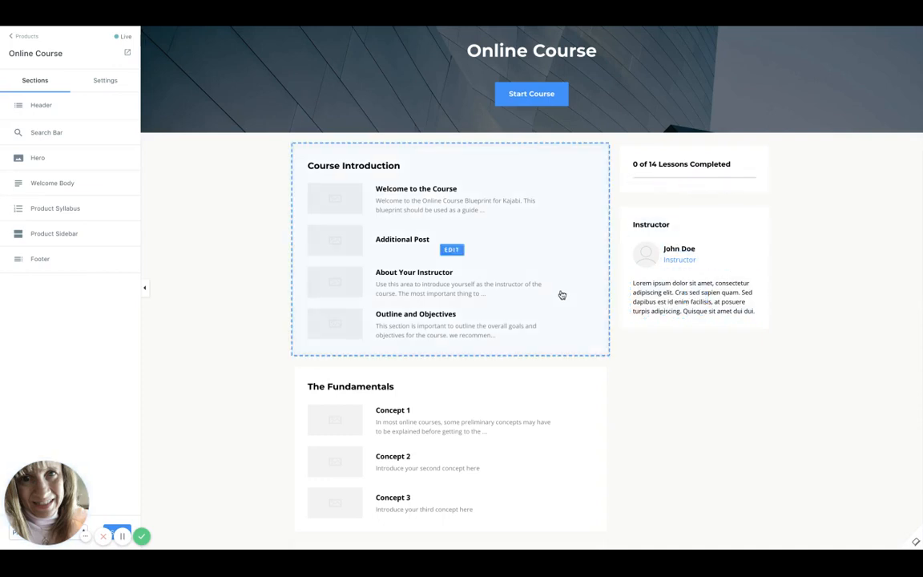
pyautogui.scroll(-3, 559, 295)
pyautogui.scroll(-8, 560, 295)
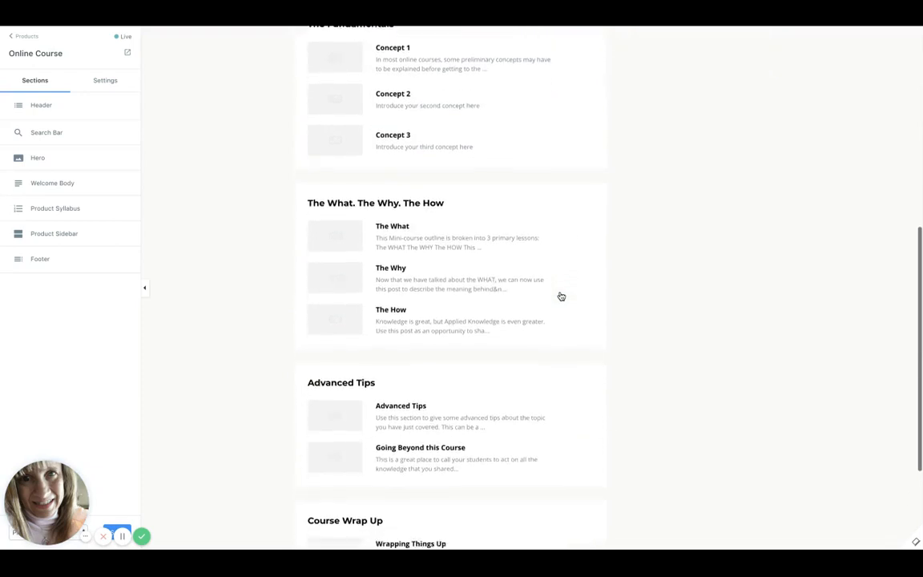
pyautogui.scroll(12, 478, 262)
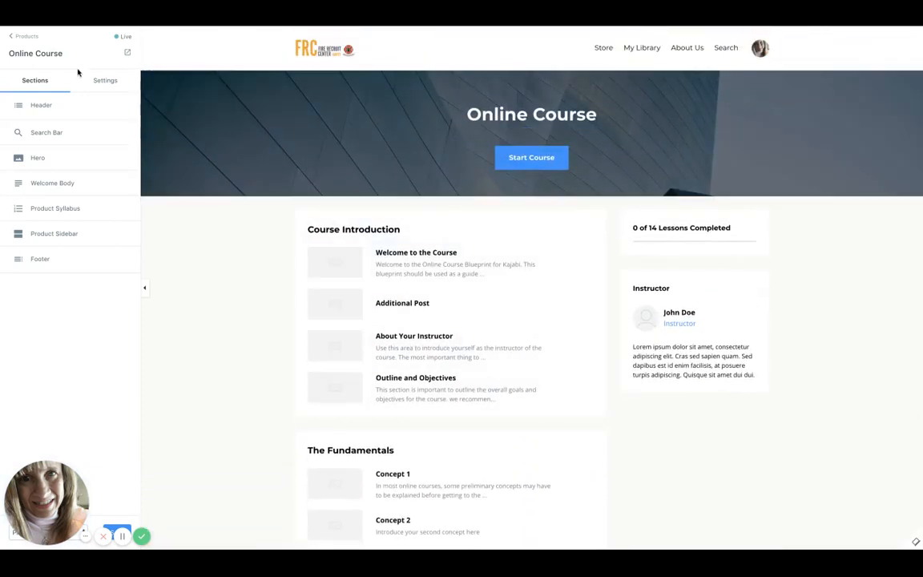
pyautogui.click(18, 32)
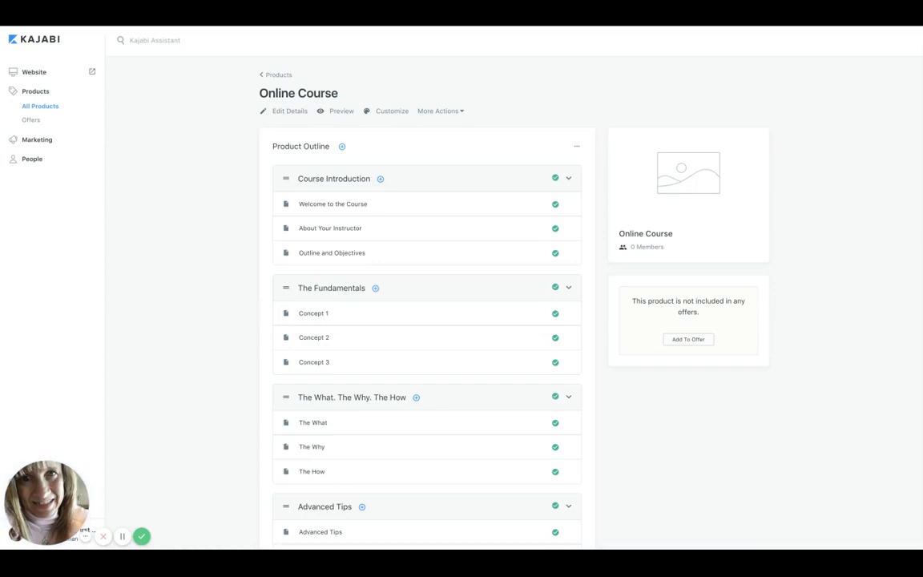
# - Preview the Online Course page as members see it, review all its categories down to the footer, and return to the admin area
pyautogui.click(343, 111)
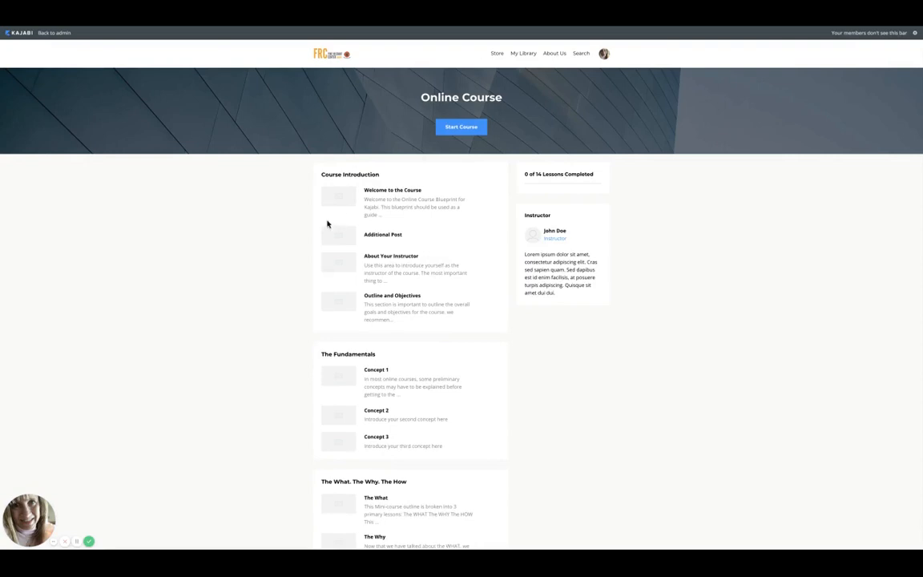
pyautogui.scroll(-1, 540, 290)
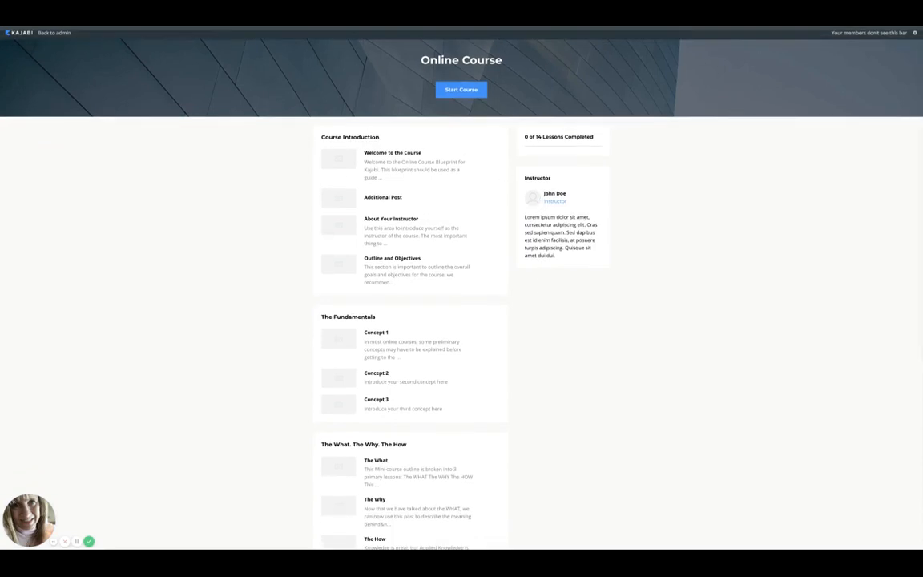
pyautogui.hotkey('ctrl', '0')
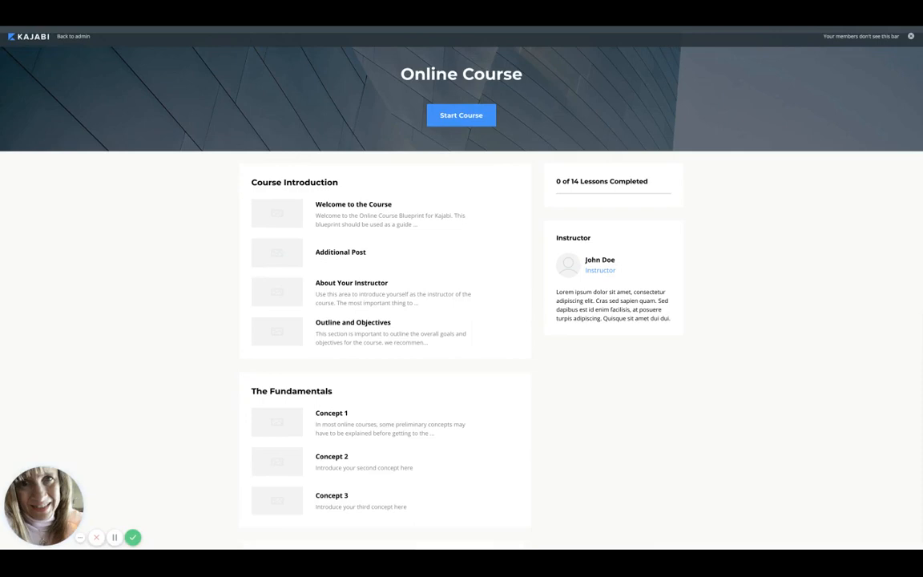
pyautogui.scroll(-5, 415, 288)
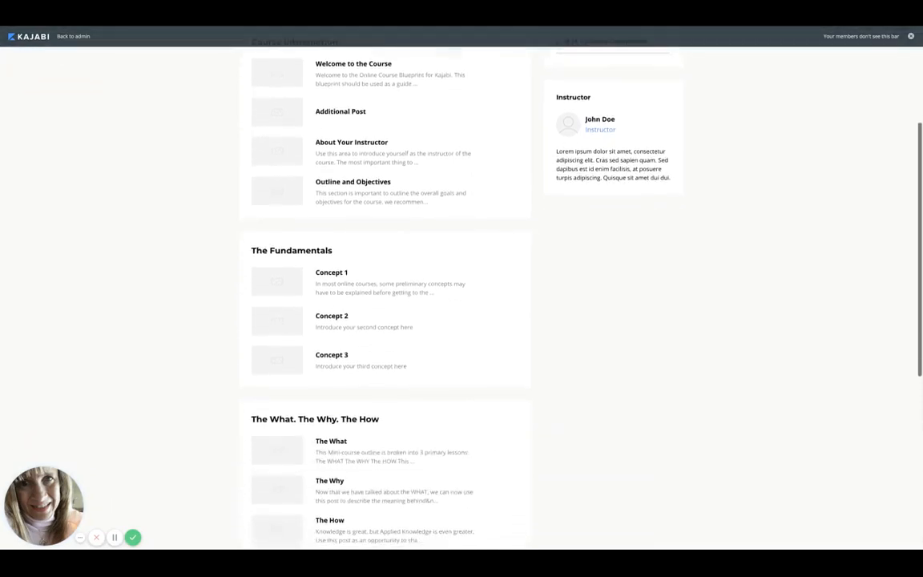
pyautogui.scroll(-5, 462, 288)
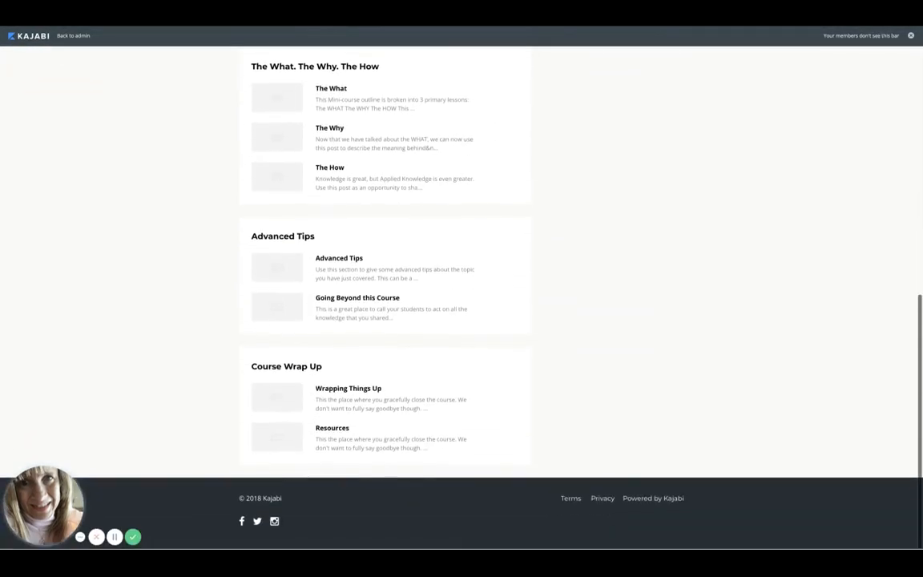
pyautogui.scroll(10, 541, 324)
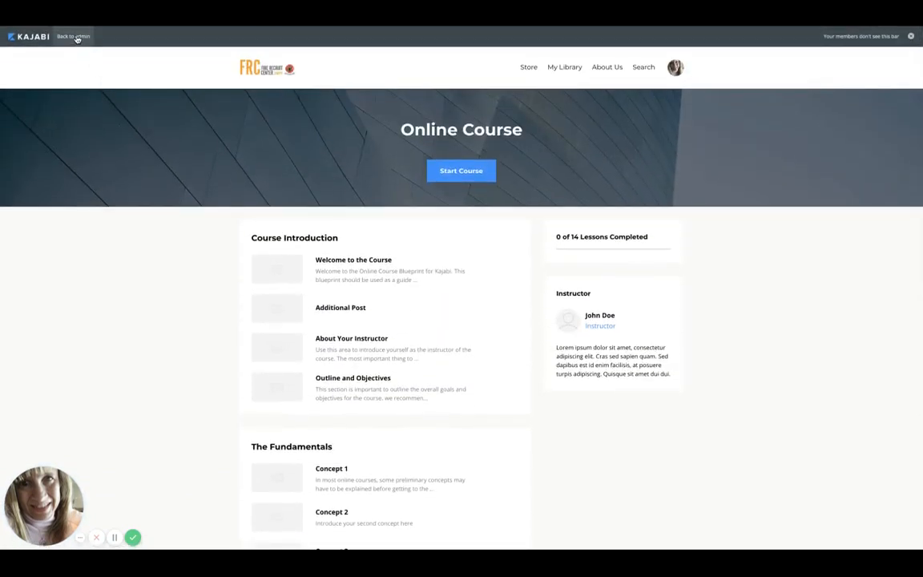
pyautogui.click(75, 37)
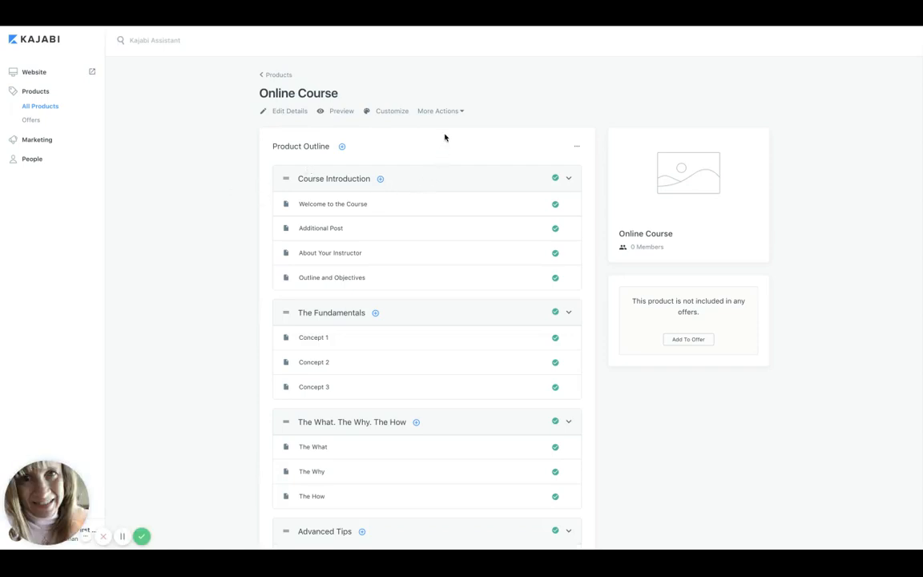
# - Review the product's additional actions, and reopen the Premier Product theme for customization to inspect its page choices and layout
pyautogui.click(461, 111)
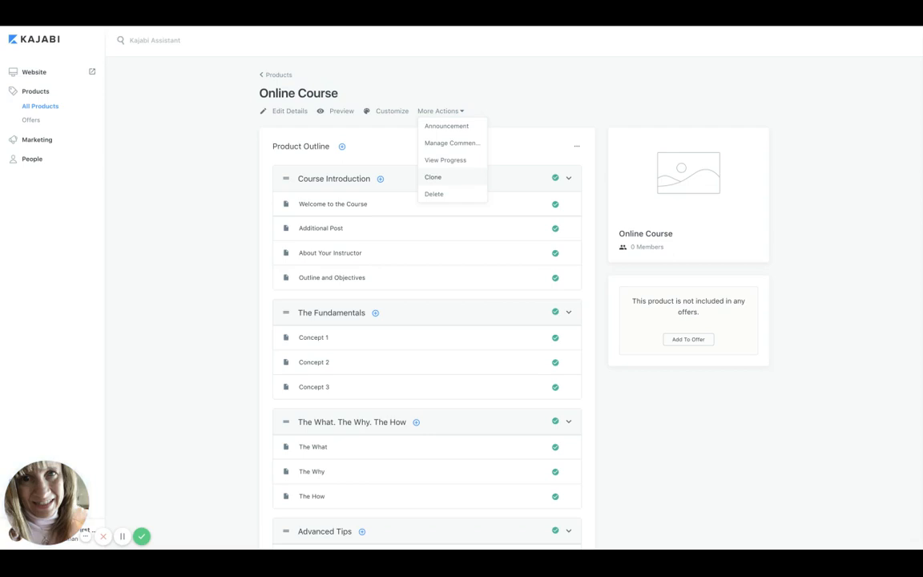
pyautogui.click(389, 113)
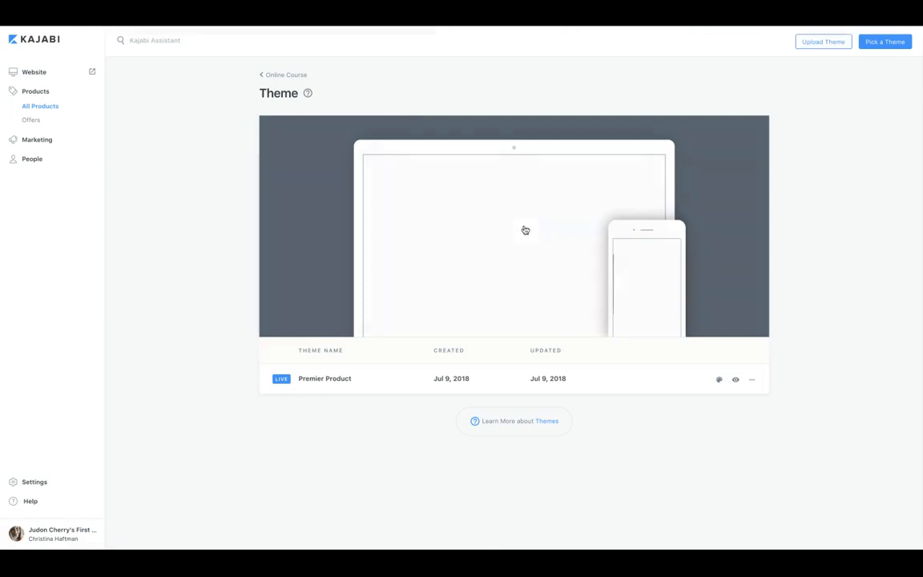
pyautogui.moveTo(498, 246)
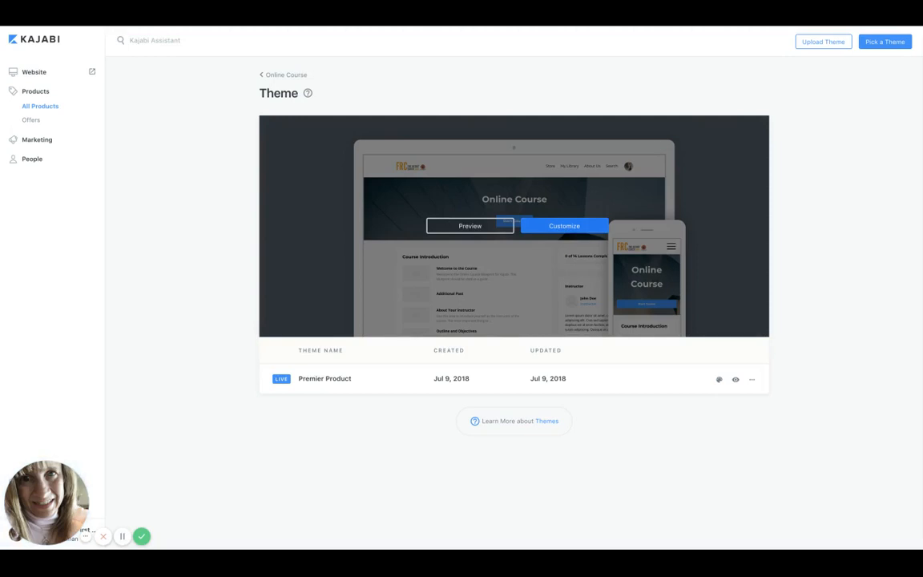
pyautogui.click(564, 225)
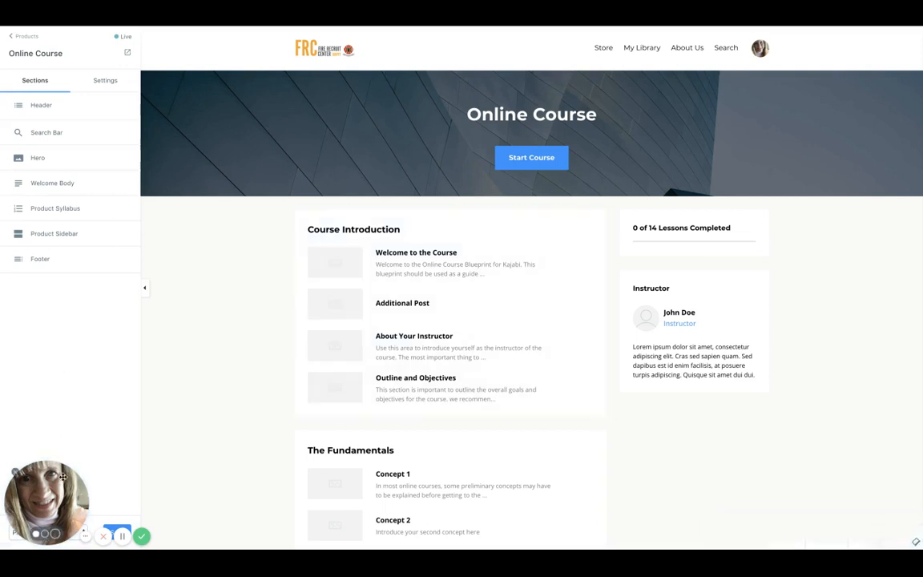
pyautogui.moveTo(59, 491); pyautogui.dragTo(69, 368)
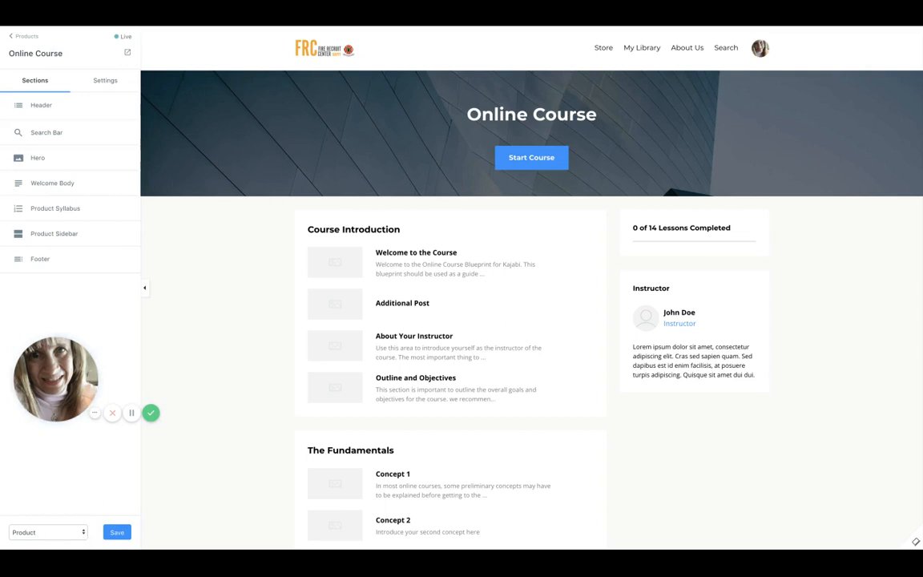
pyautogui.click(82, 532)
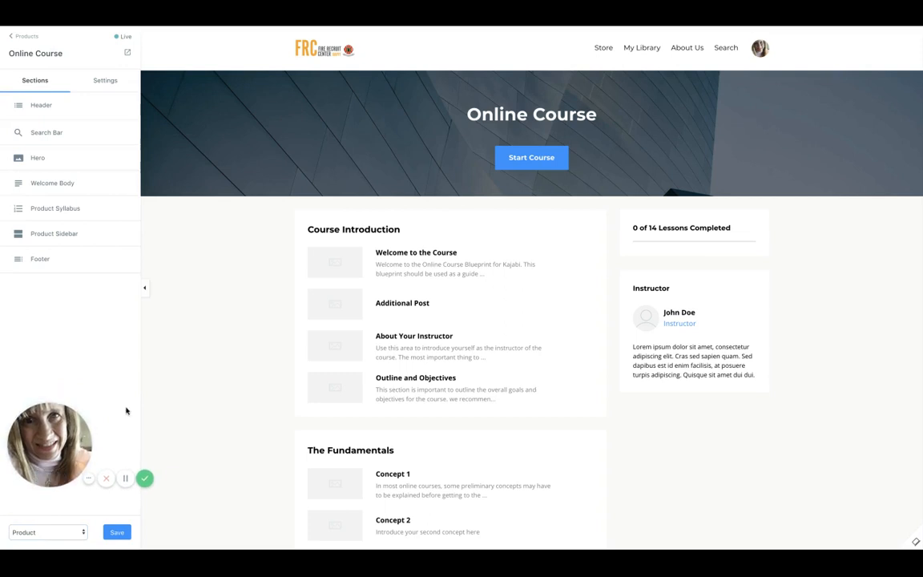
pyautogui.scroll(-2, 170, 372)
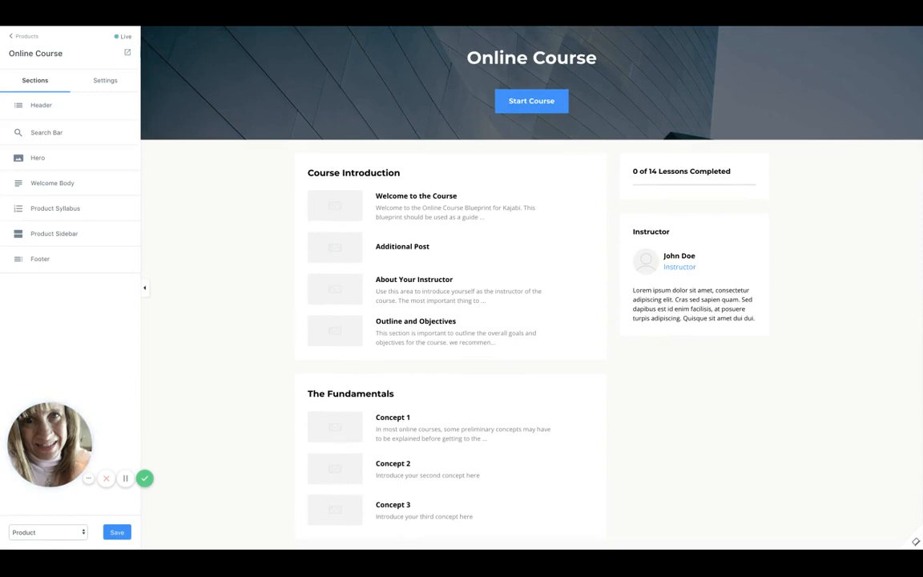
# - Examine the Header section's logo, suggested image dimensions, menu and user menu settings, and return to the list of sections
pyautogui.click(43, 106)
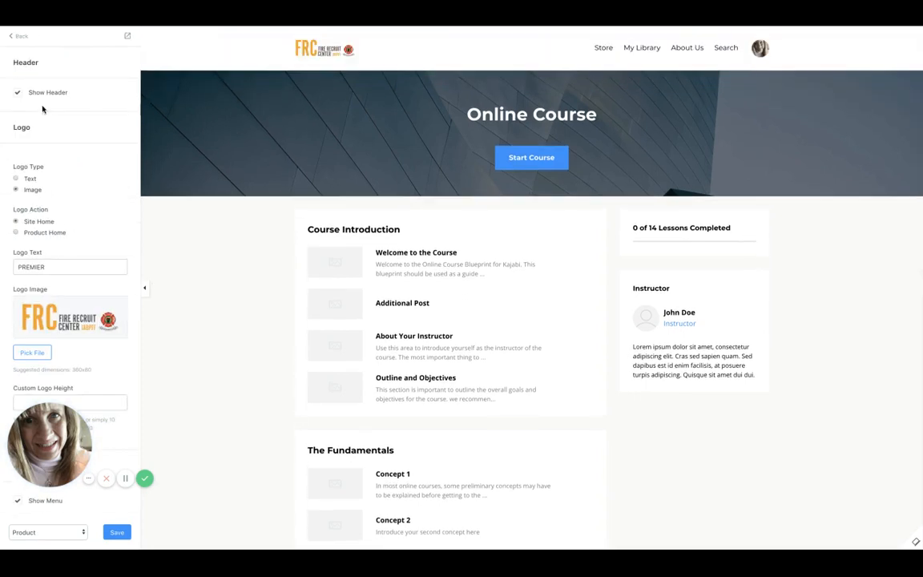
pyautogui.scroll(-1, 59, 347)
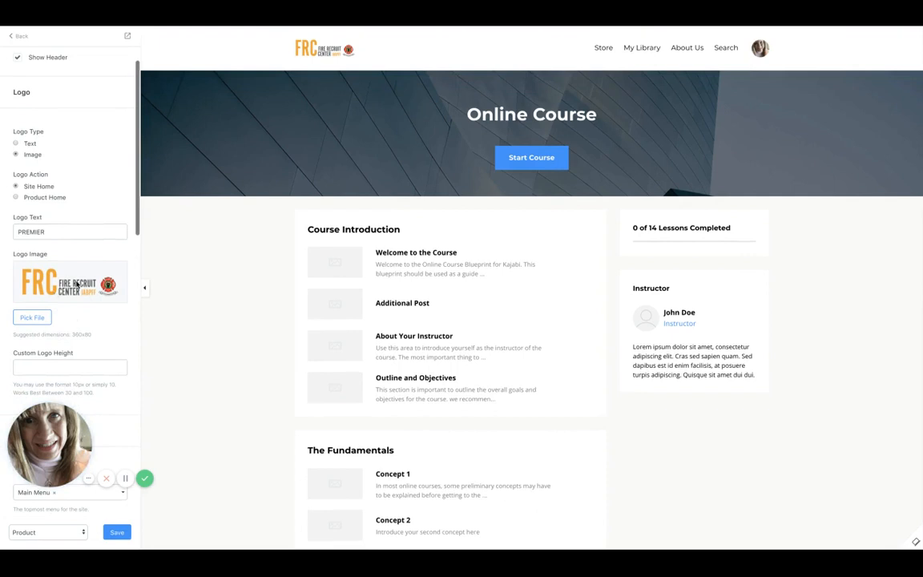
pyautogui.scroll(-2, 69, 285)
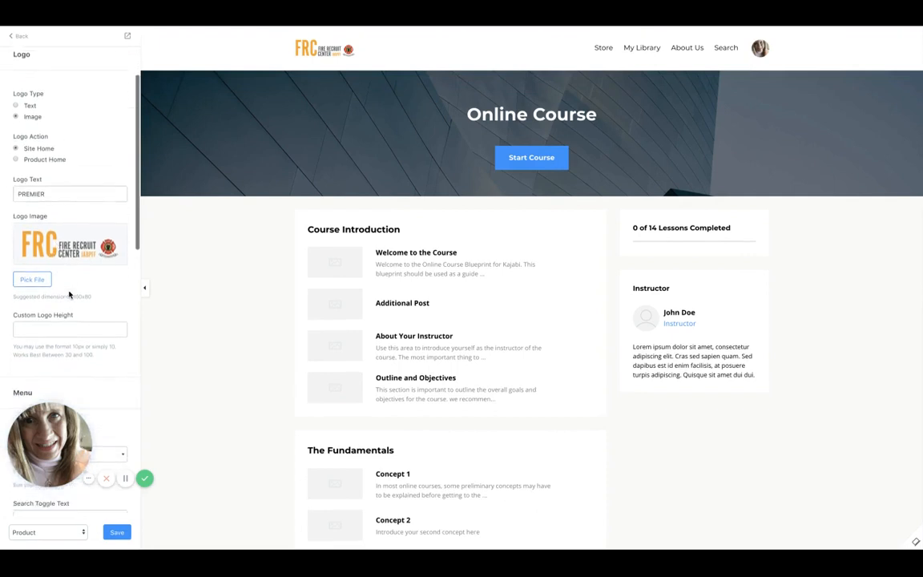
pyautogui.scroll(-2, 69, 295)
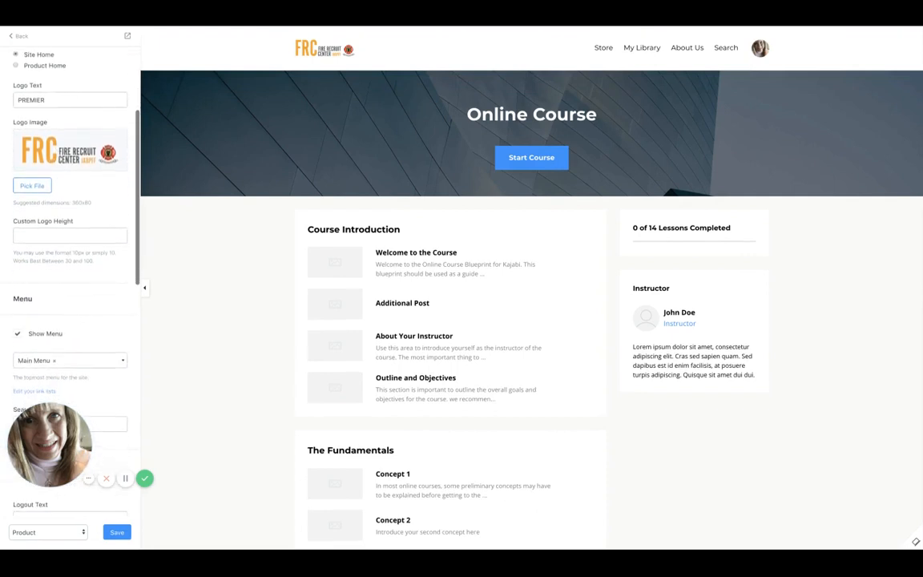
pyautogui.tripleClick(13, 202)
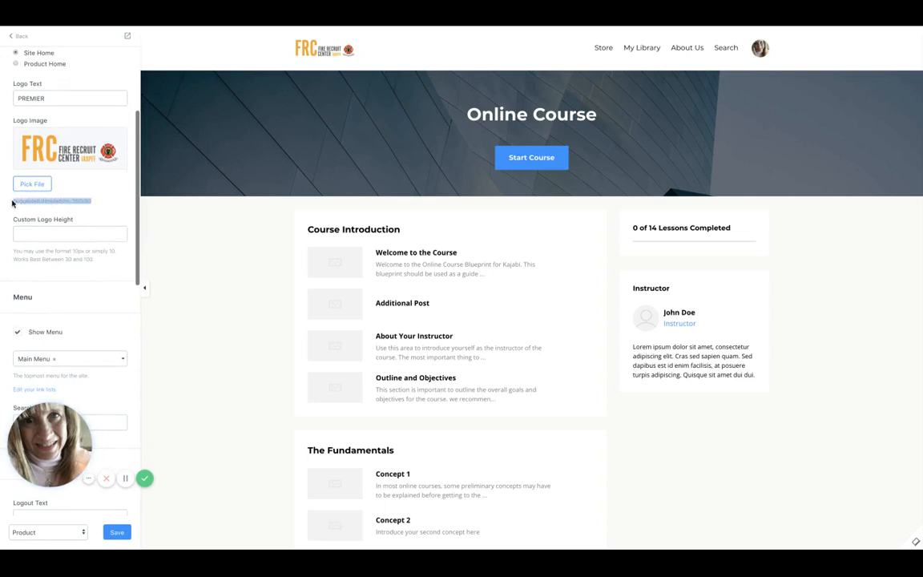
pyautogui.click(13, 203)
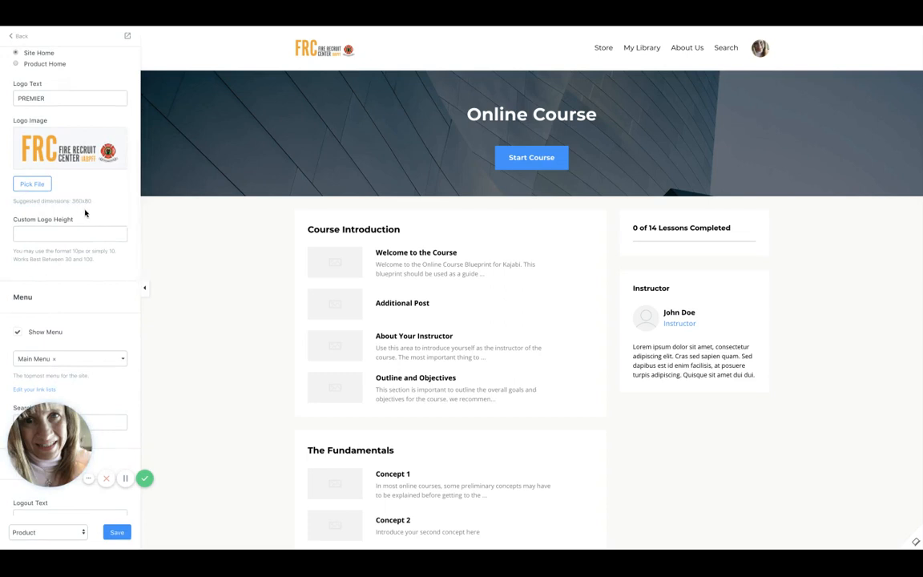
pyautogui.scroll(-4, 100, 213)
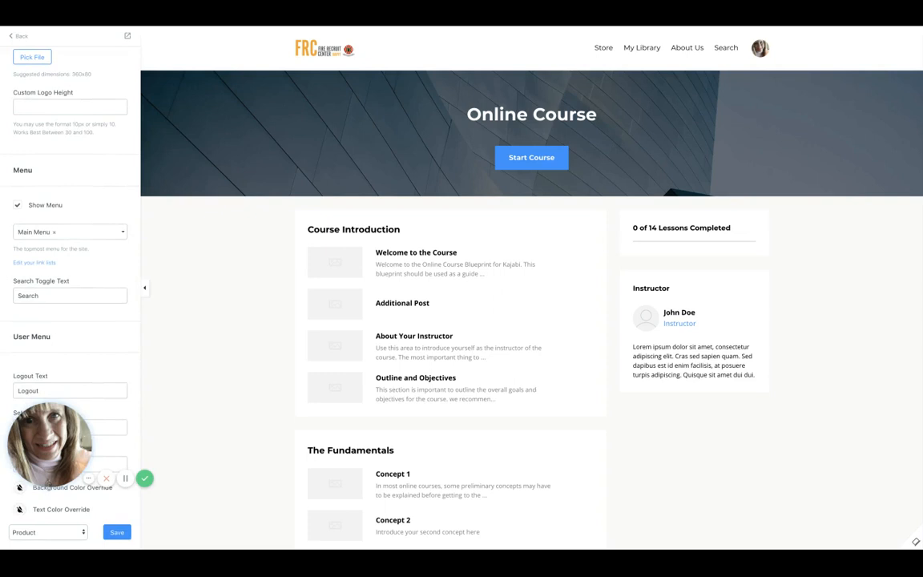
pyautogui.scroll(9, 69, 280)
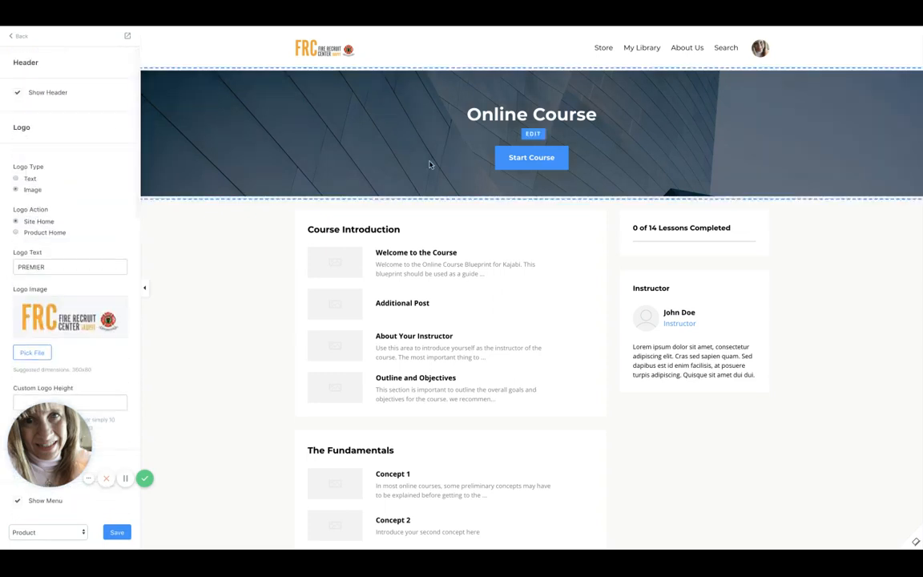
pyautogui.click(17, 36)
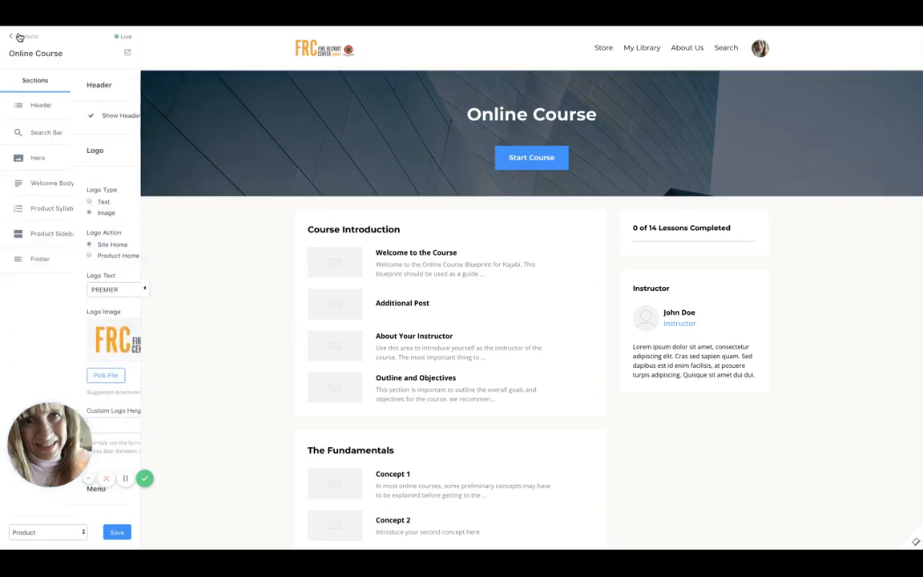
# - Set the hero Start Course button's color to green #27AE60
pyautogui.click(525, 157)
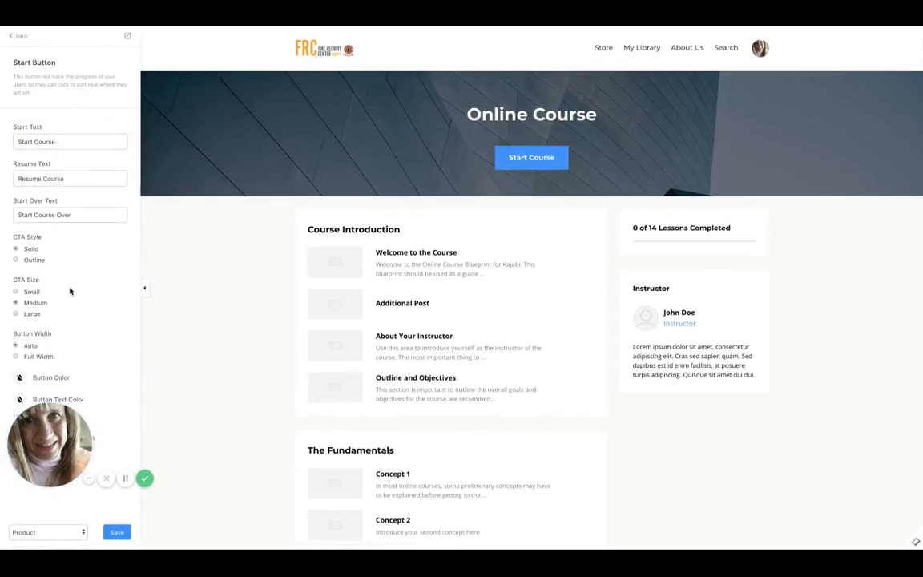
pyautogui.moveTo(50, 424); pyautogui.dragTo(173, 444)
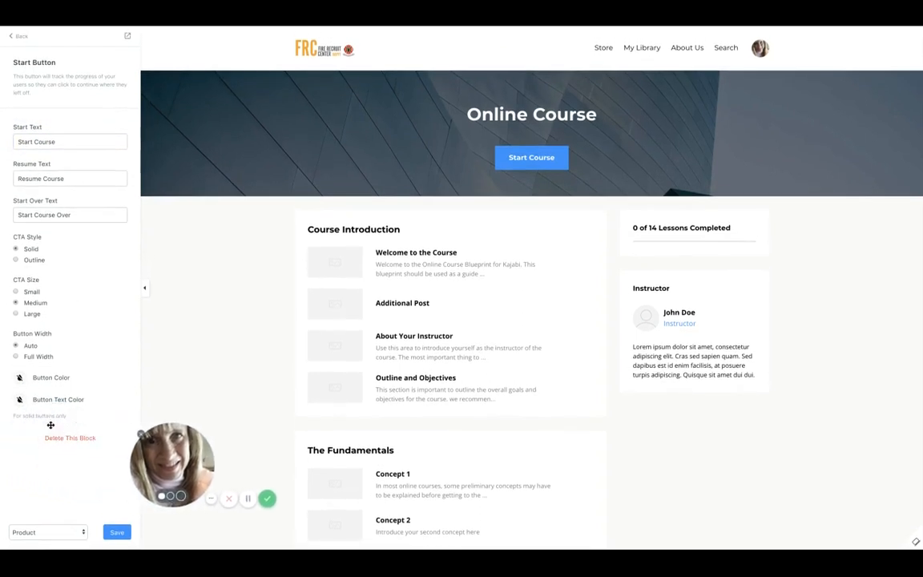
pyautogui.click(19, 378)
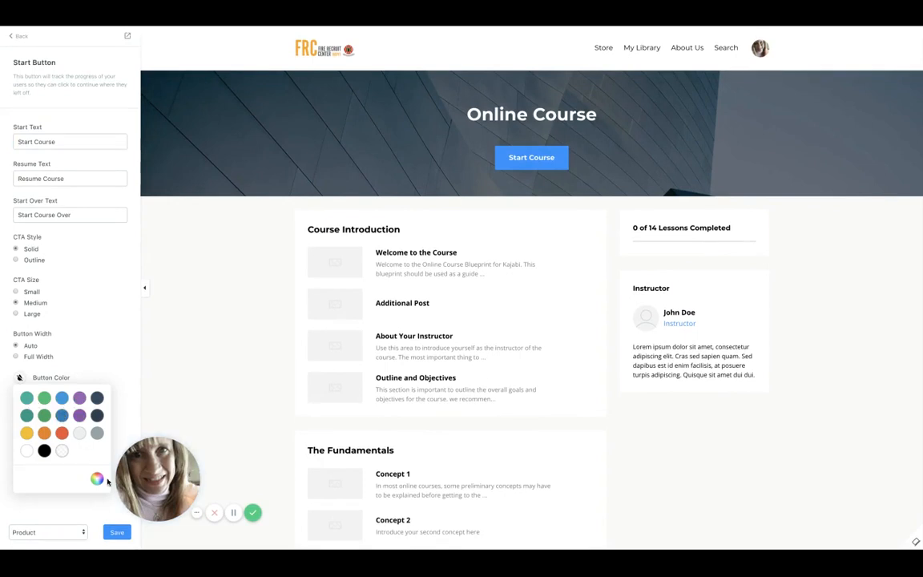
pyautogui.click(97, 478)
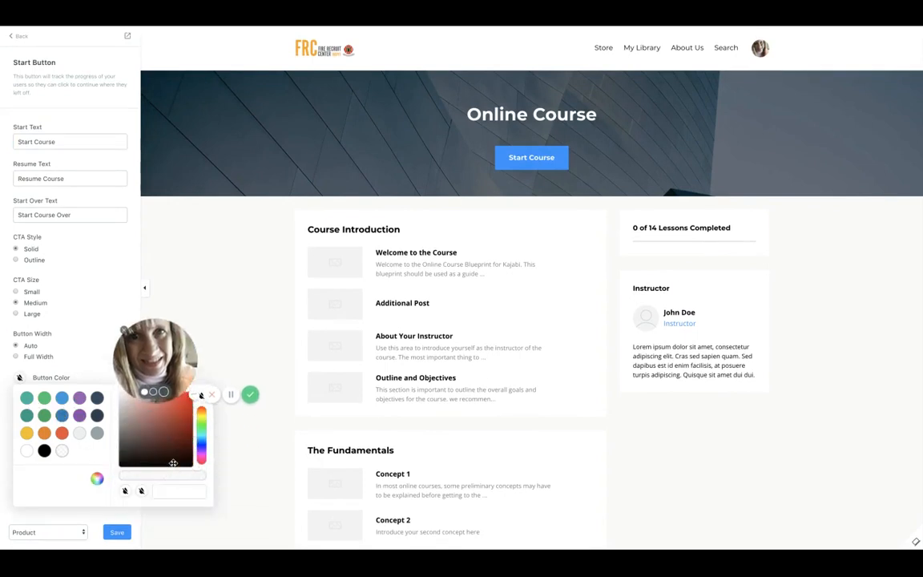
pyautogui.press('Escape')
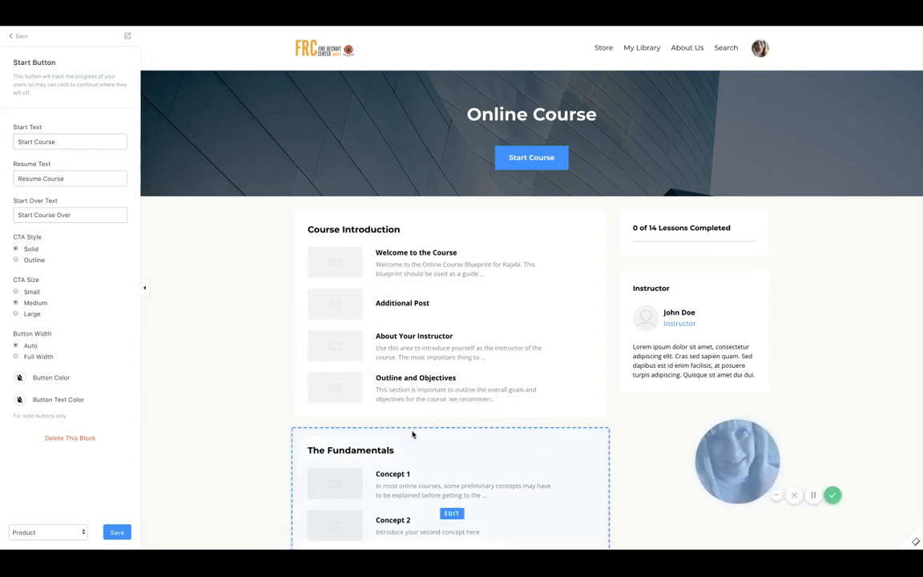
pyautogui.click(20, 377)
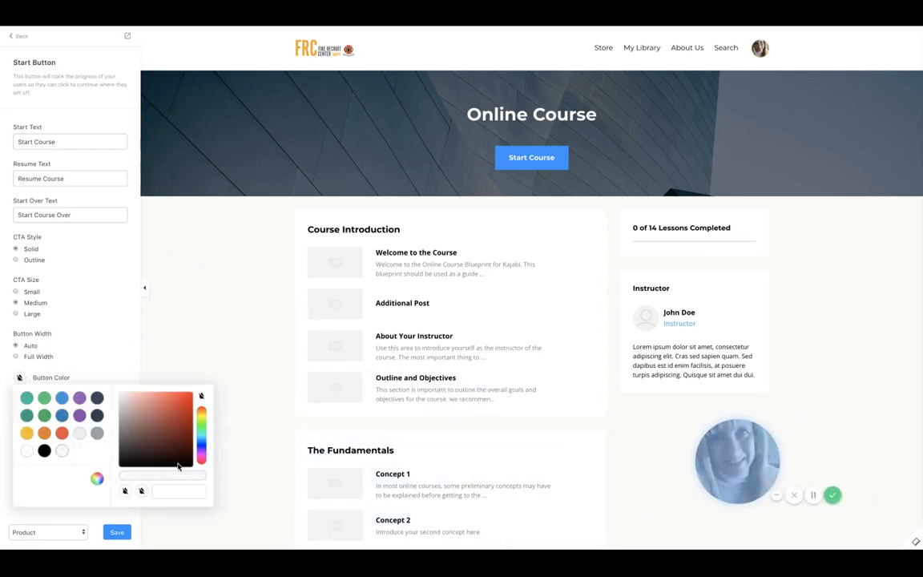
pyautogui.click(44, 397)
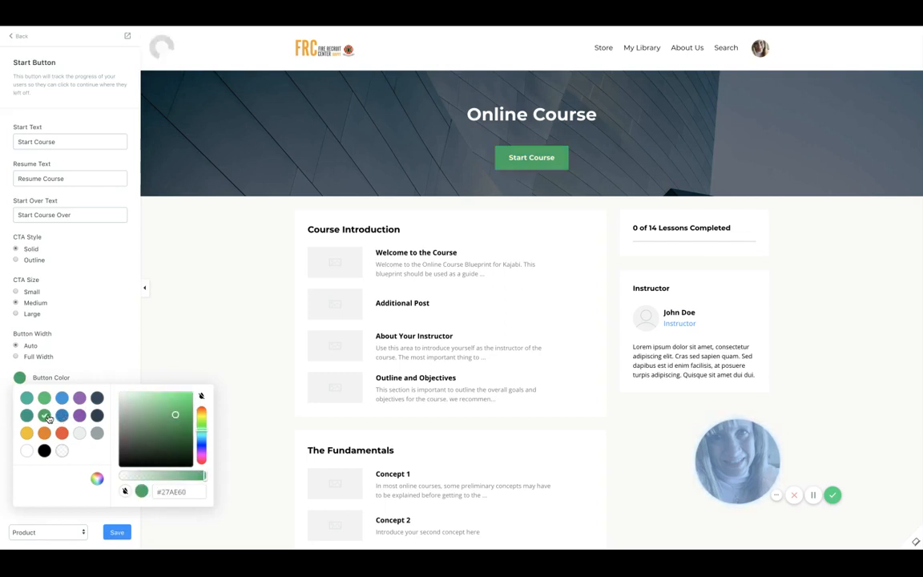
pyautogui.click(84, 374)
# - Set the Start Course button's text color to white
pyautogui.click(19, 399)
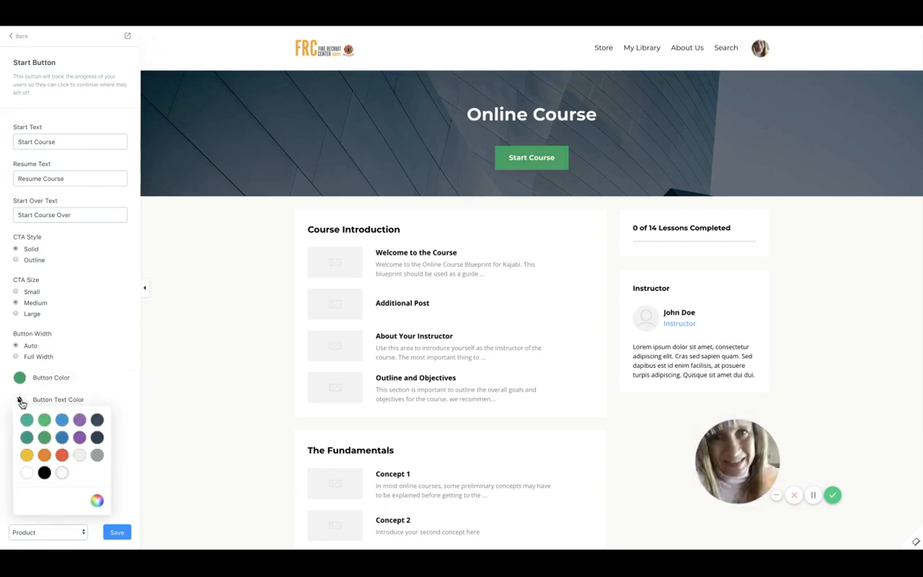
pyautogui.click(26, 455)
pyautogui.click(27, 472)
pyautogui.click(84, 374)
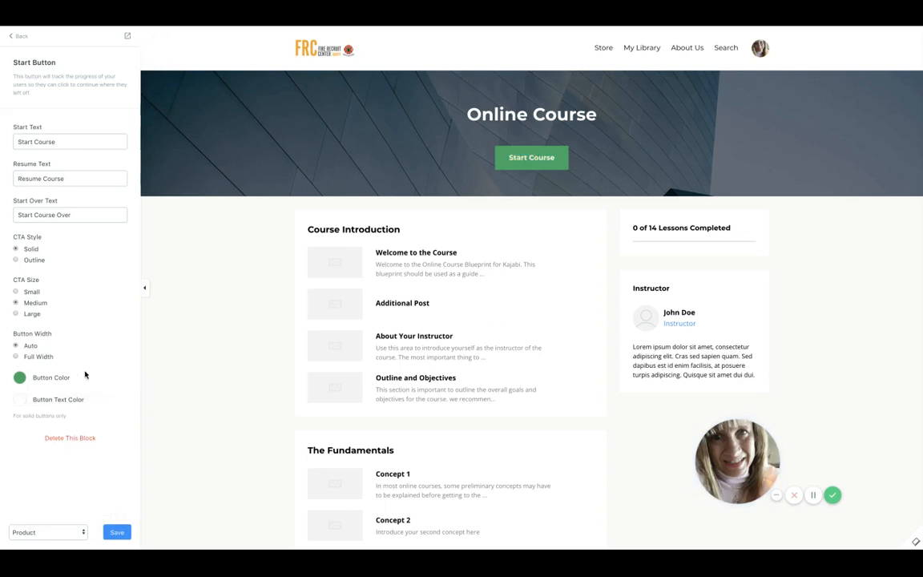
# - Try the Large CTA size on the Start Course button, restore Medium, and switch the CTA style to Outline
pyautogui.click(15, 314)
pyautogui.click(15, 303)
pyautogui.click(16, 261)
# - Change the Hero section's overlay color to a semi-transparent muted blue, after trying solid black and other custom tints
pyautogui.click(229, 176)
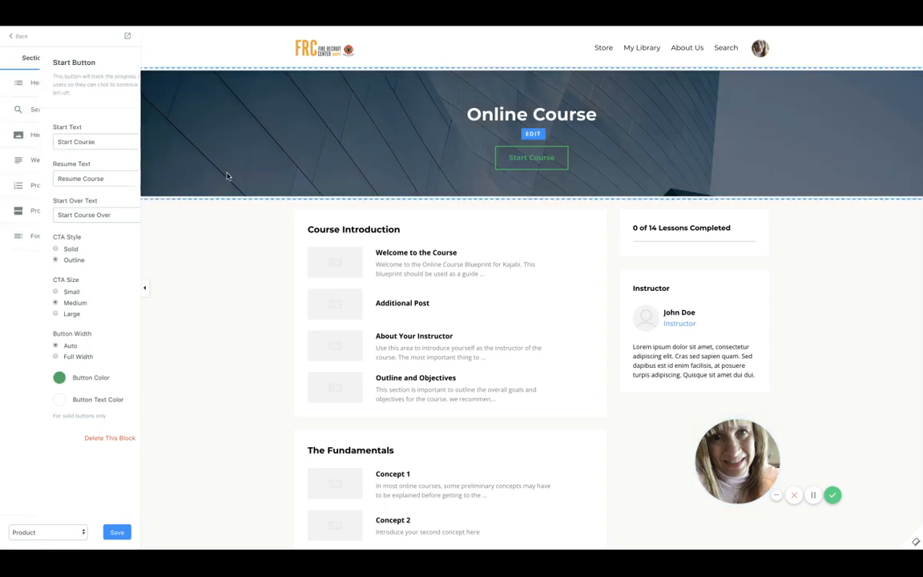
pyautogui.click(19, 260)
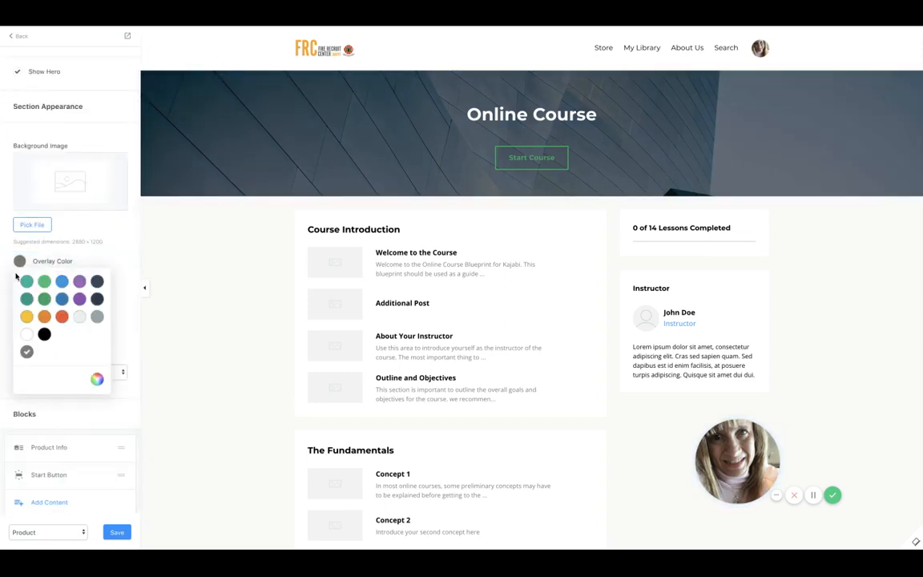
pyautogui.click(44, 334)
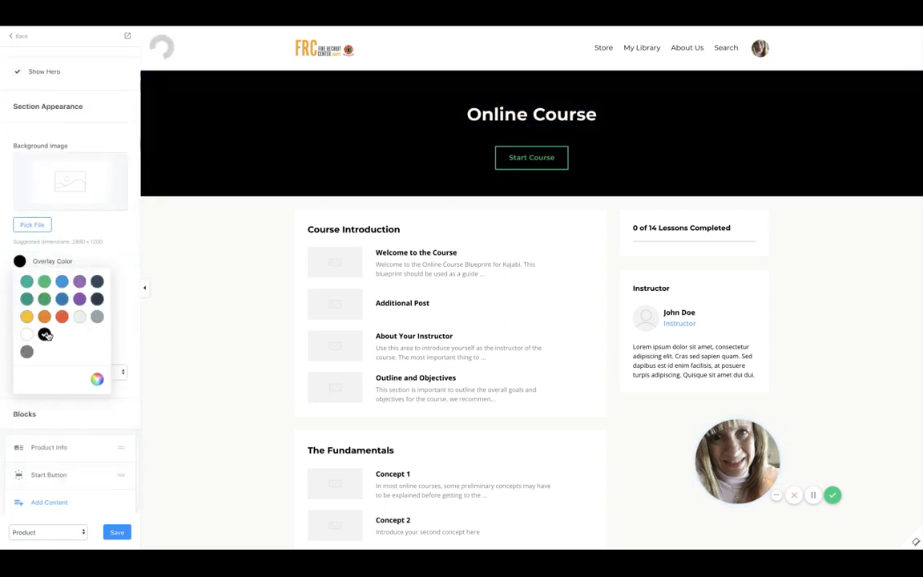
pyautogui.click(97, 379)
pyautogui.click(158, 335)
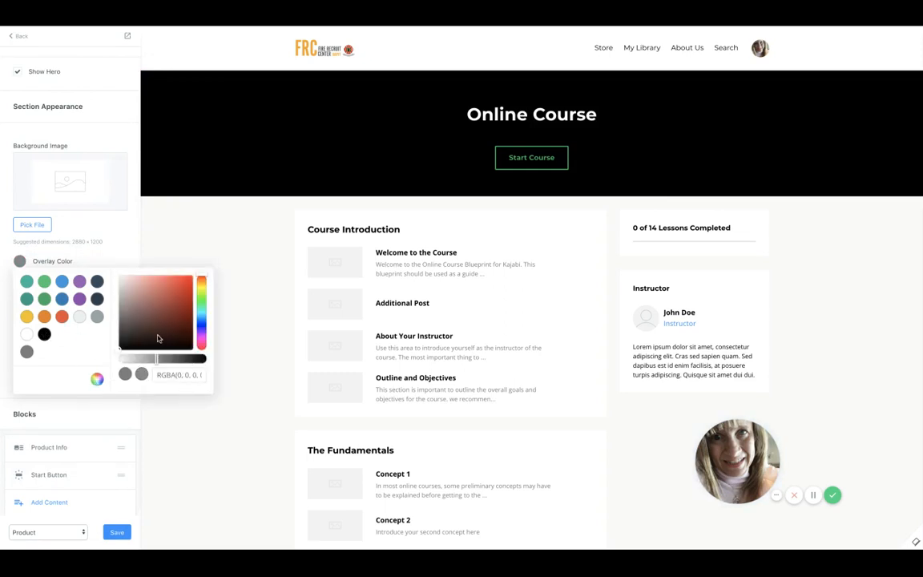
pyautogui.click(163, 327)
pyautogui.click(161, 312)
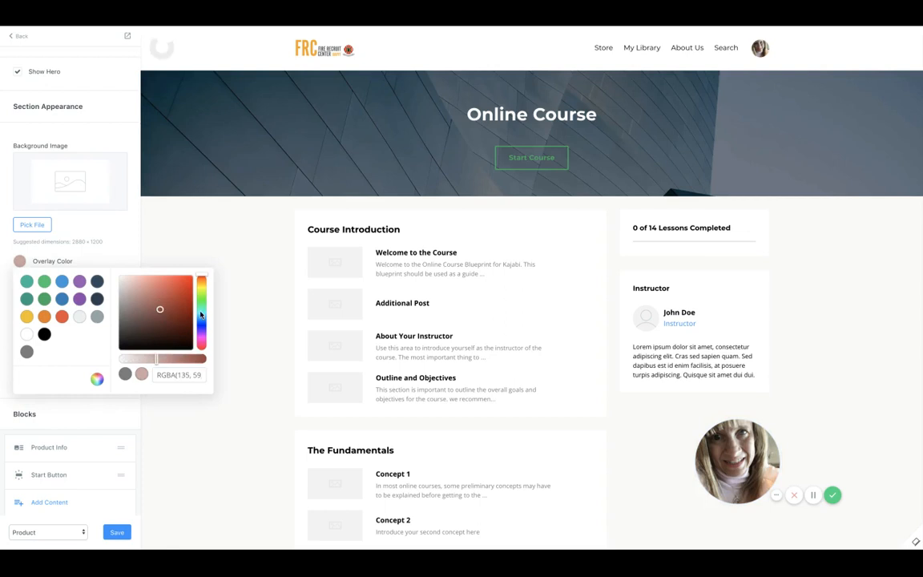
pyautogui.click(201, 320)
pyautogui.click(203, 311)
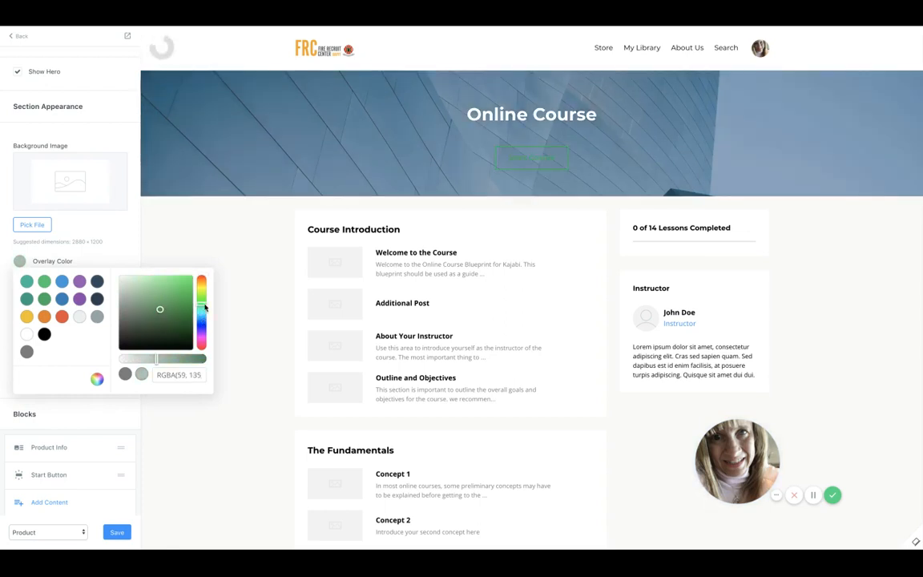
pyautogui.click(201, 318)
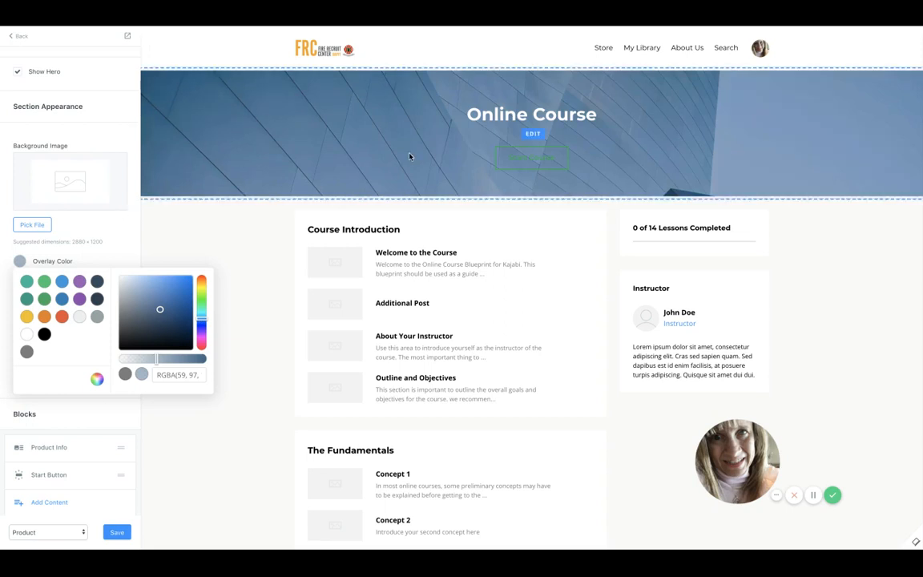
# - Set the Start Course button's color to black #000000 with the Solid CTA style, and return to the list of sections
pyautogui.click(528, 168)
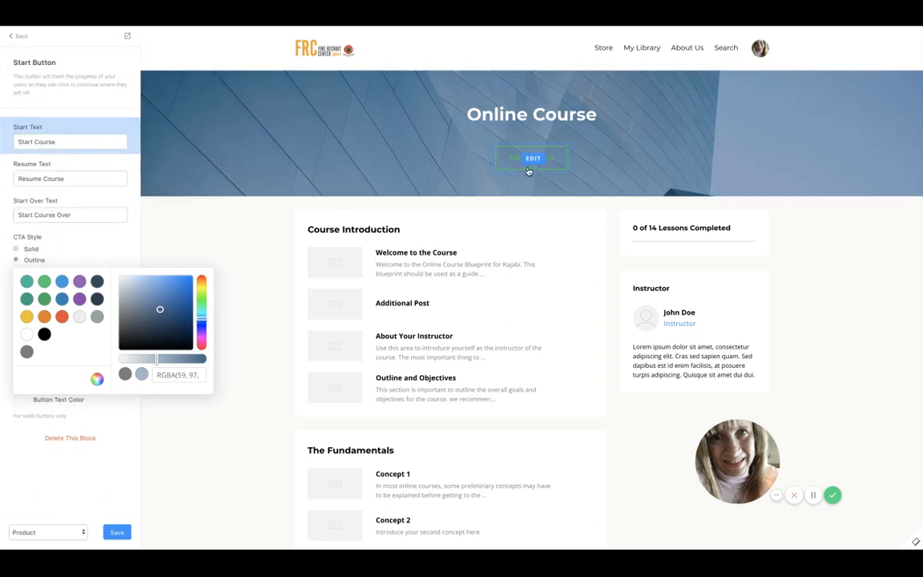
pyautogui.click(122, 422)
pyautogui.click(20, 377)
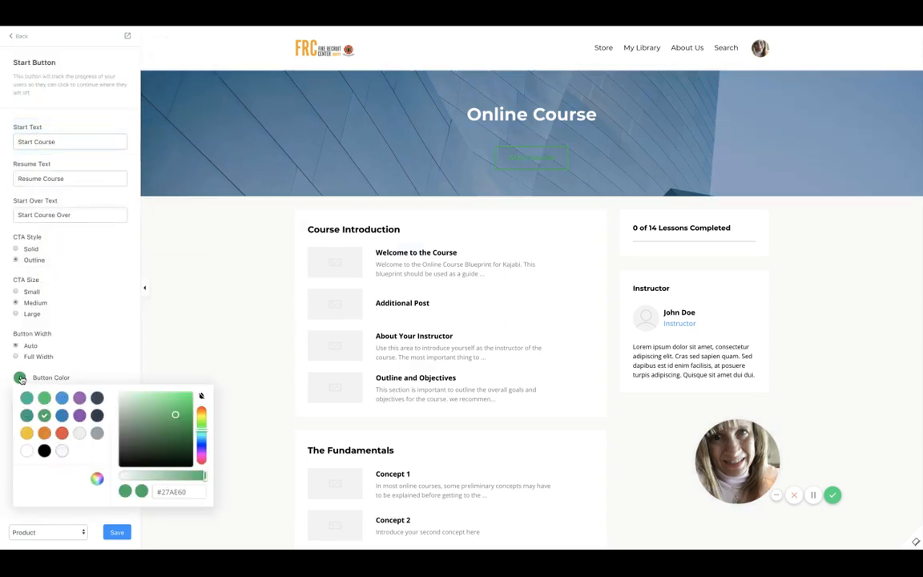
pyautogui.click(44, 451)
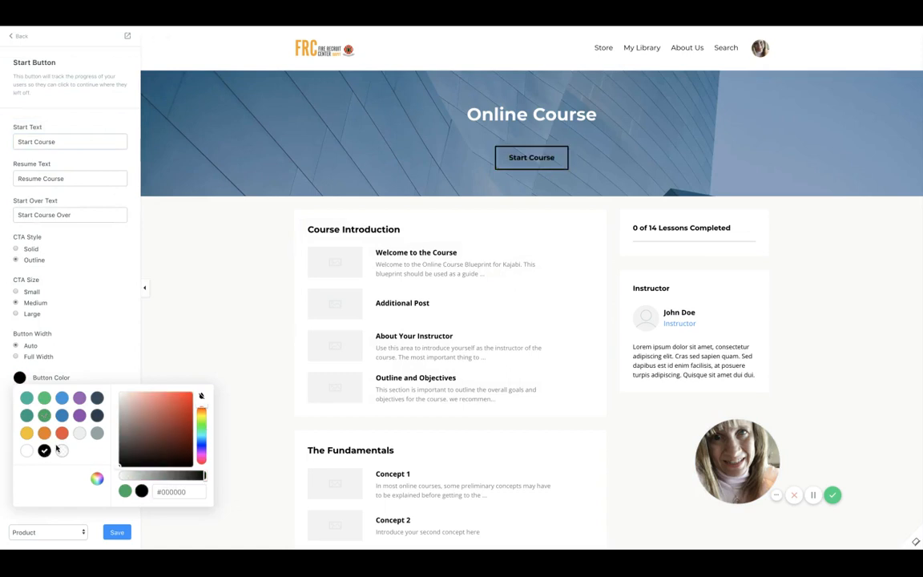
pyautogui.click(16, 248)
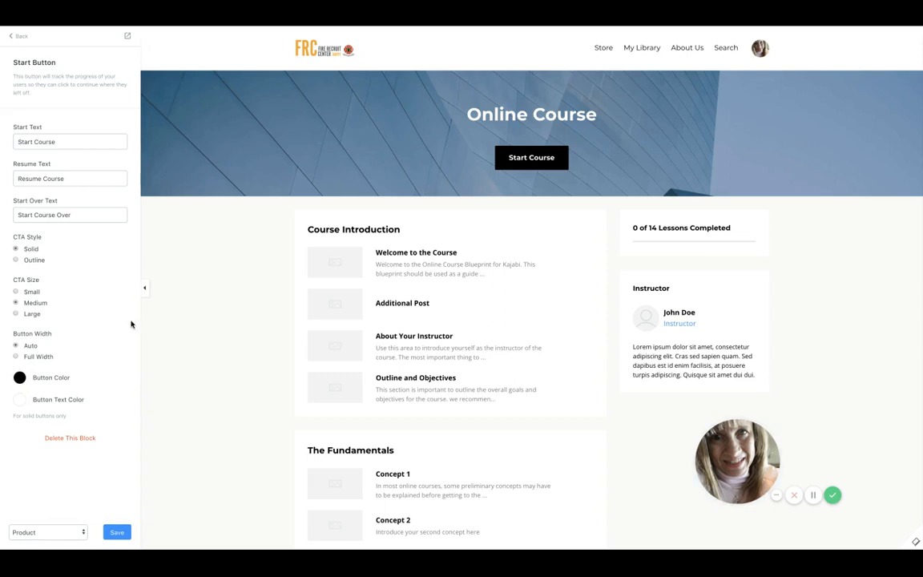
pyautogui.click(20, 37)
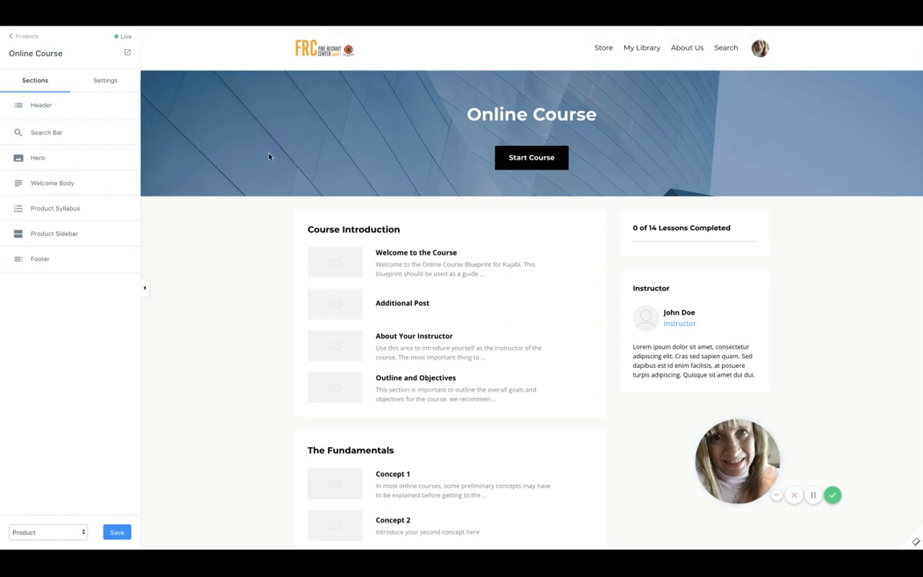
# - Examine the Welcome Body section and its Video block's player color options, and return to the list of sections
pyautogui.click(60, 184)
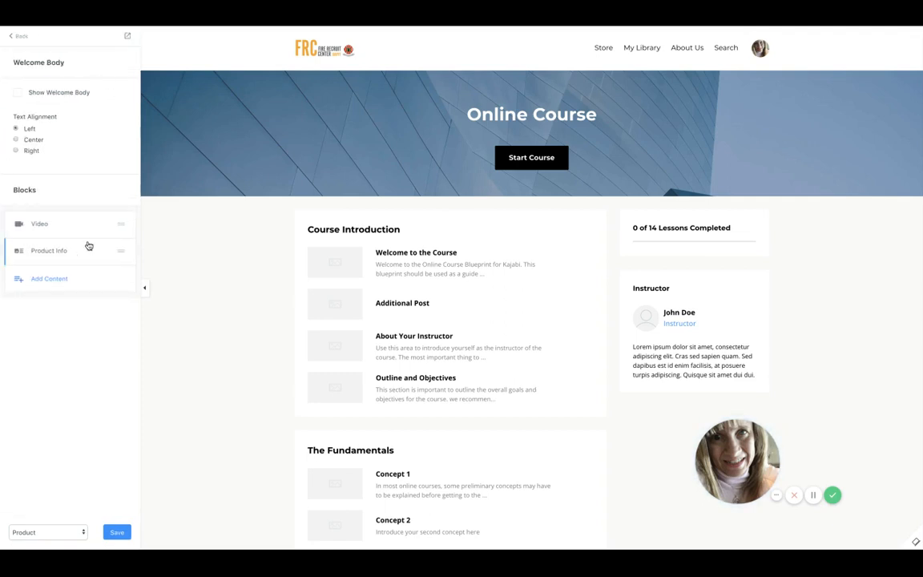
pyautogui.click(41, 226)
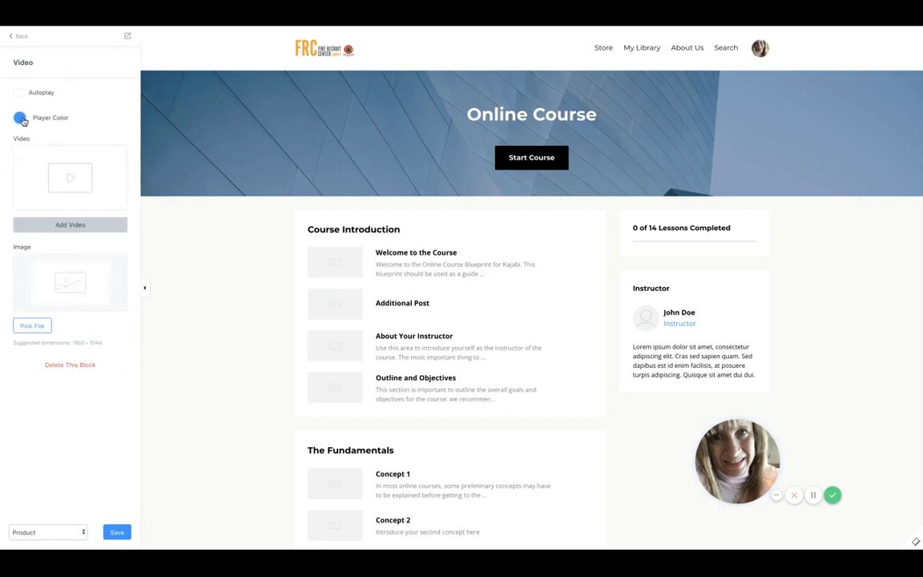
pyautogui.click(21, 119)
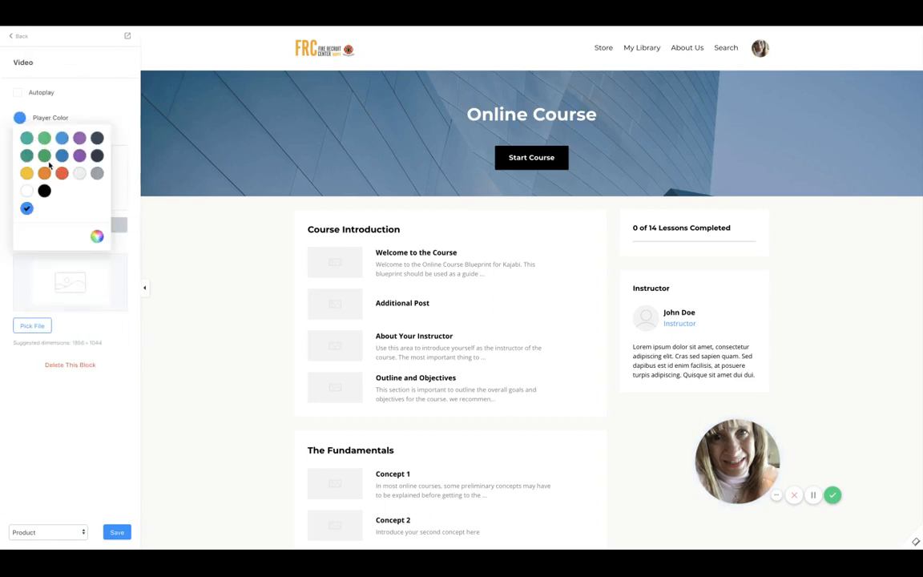
pyautogui.click(20, 38)
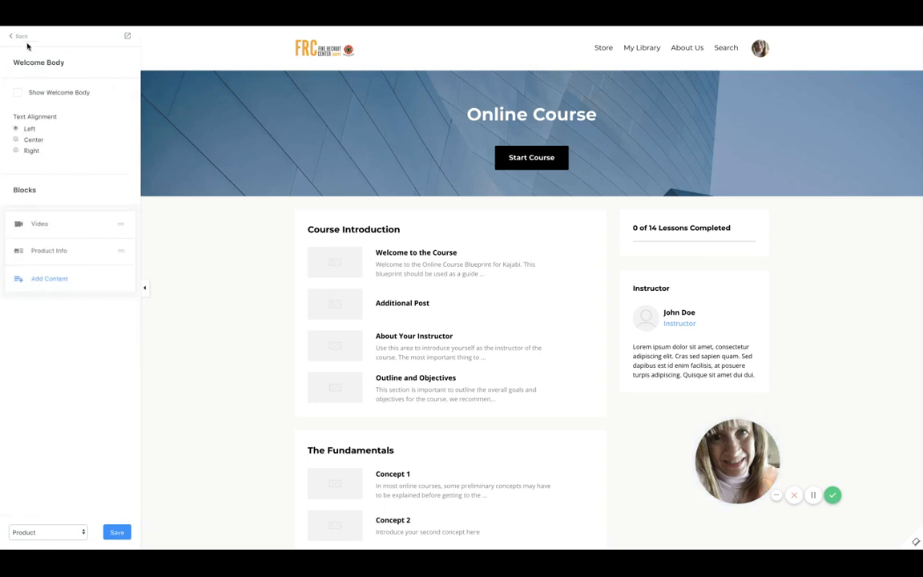
pyautogui.click(18, 37)
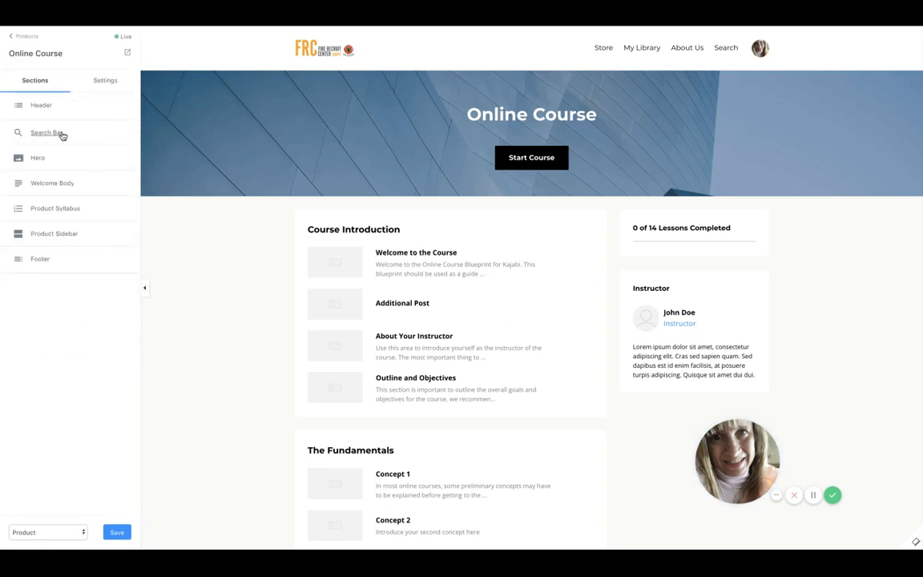
# - Preview the Product Syllabus with the Categories type, restore the Posts type, and return to the list of sections
pyautogui.click(64, 209)
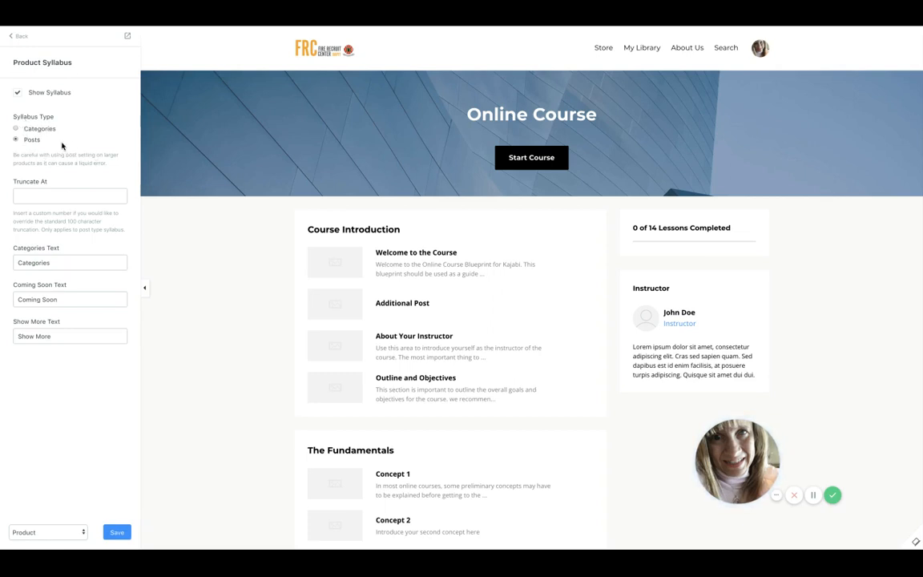
pyautogui.click(16, 129)
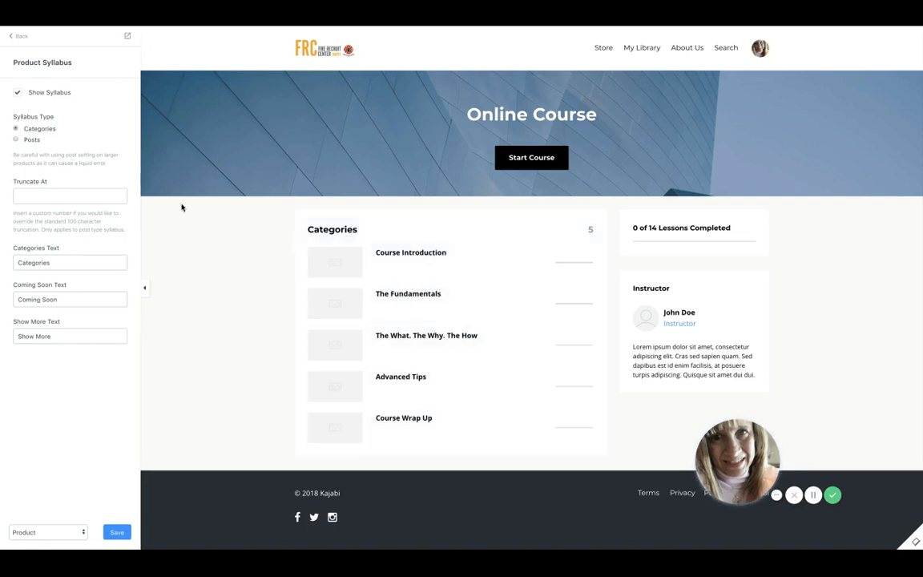
pyautogui.click(15, 140)
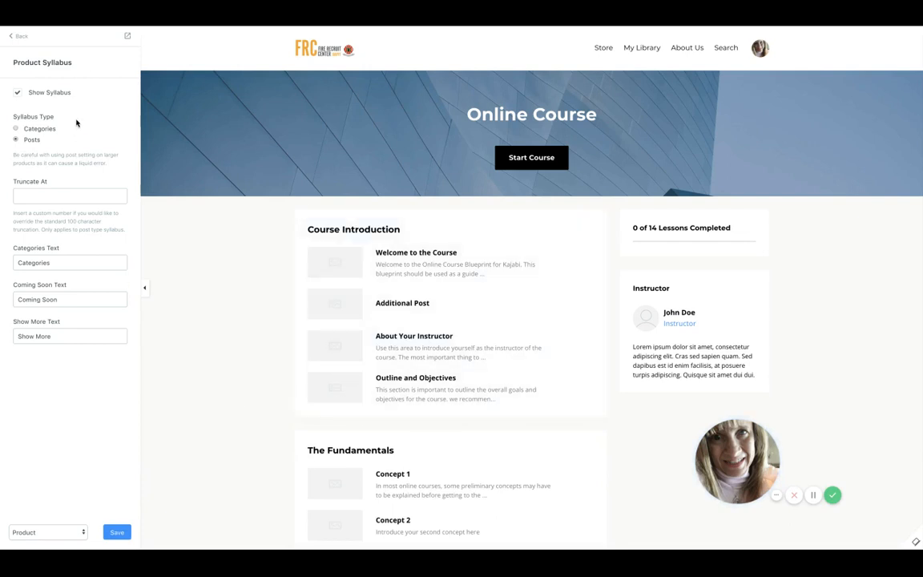
pyautogui.click(19, 38)
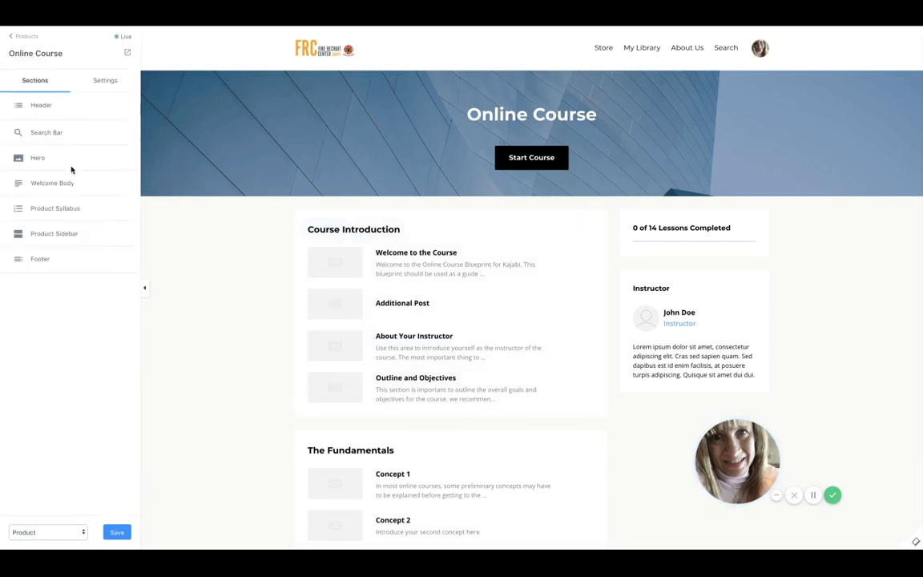
# - Add a Cross Sell block to the Product Sidebar, review its button and appearance settings, and return to the sidebar's blocks
pyautogui.click(62, 236)
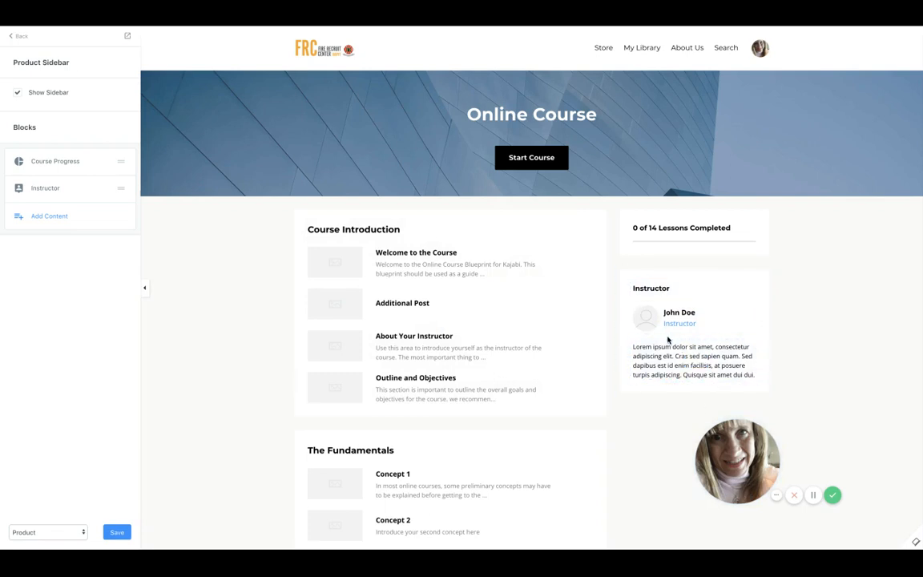
pyautogui.moveTo(729, 452); pyautogui.dragTo(122, 367)
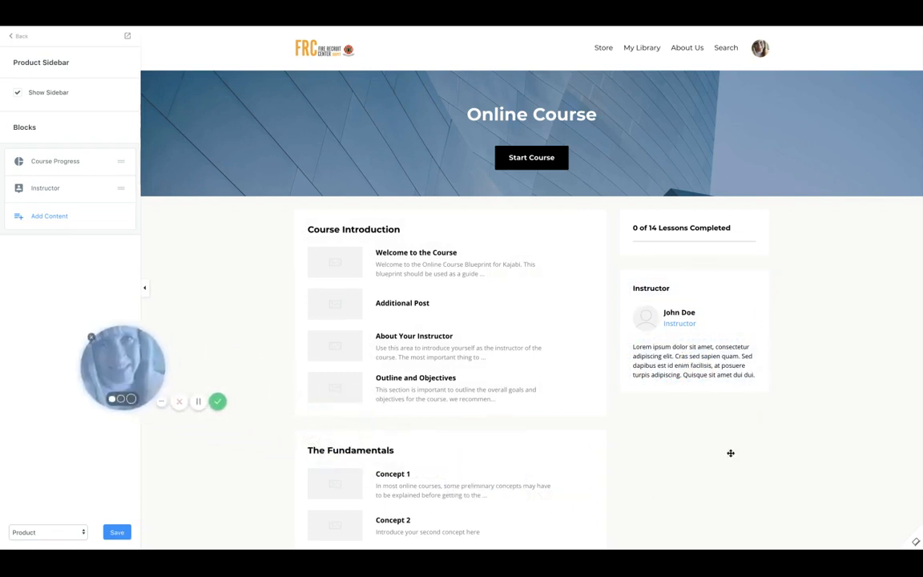
pyautogui.scroll(-2, 721, 456)
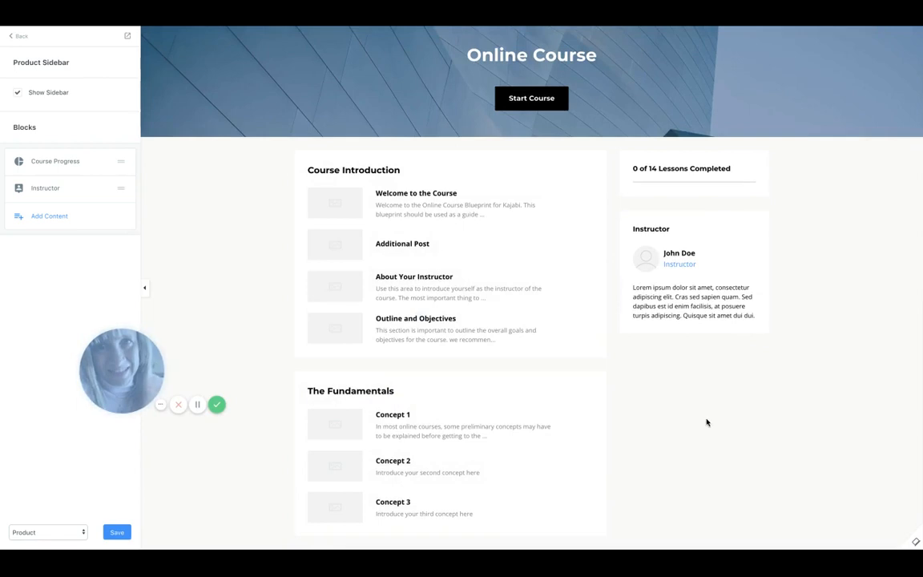
pyautogui.click(52, 218)
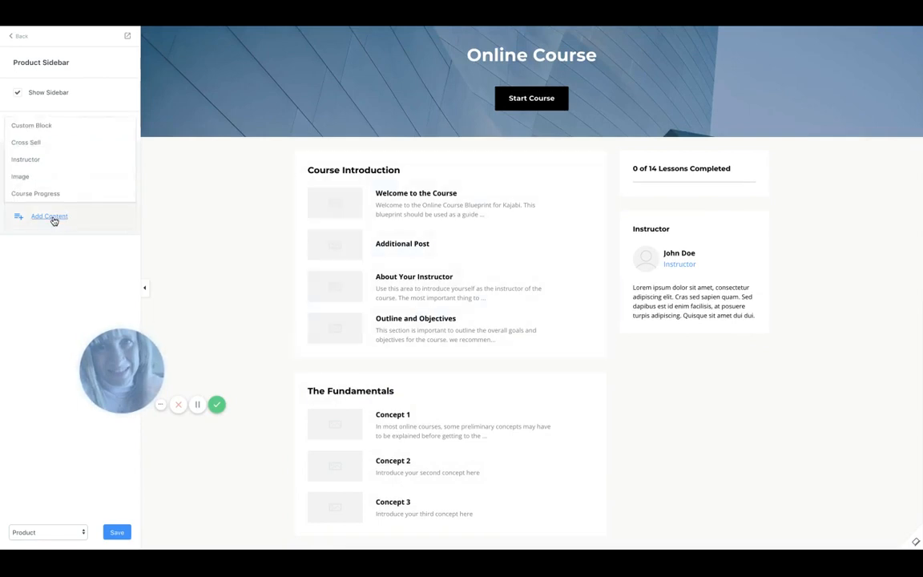
pyautogui.click(36, 146)
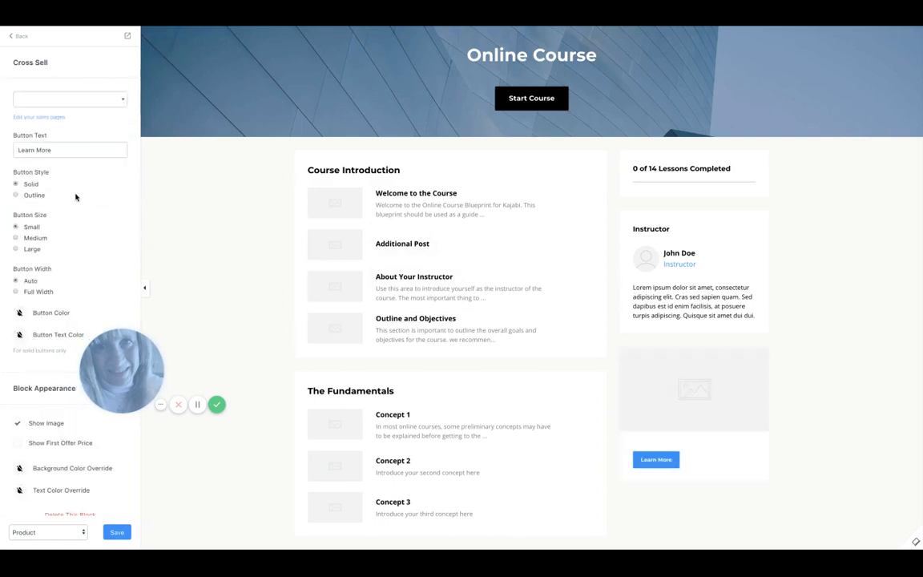
pyautogui.scroll(-1, 75, 197)
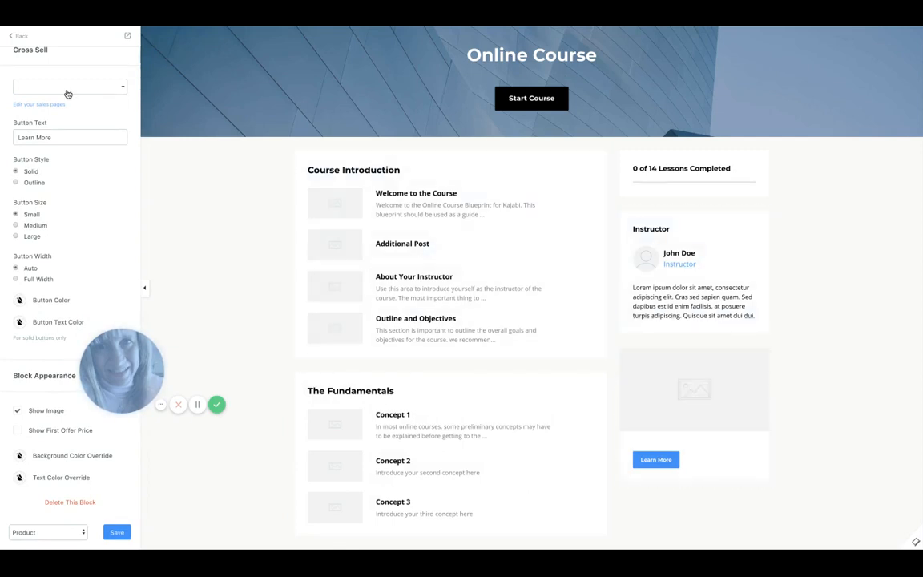
pyautogui.click(19, 36)
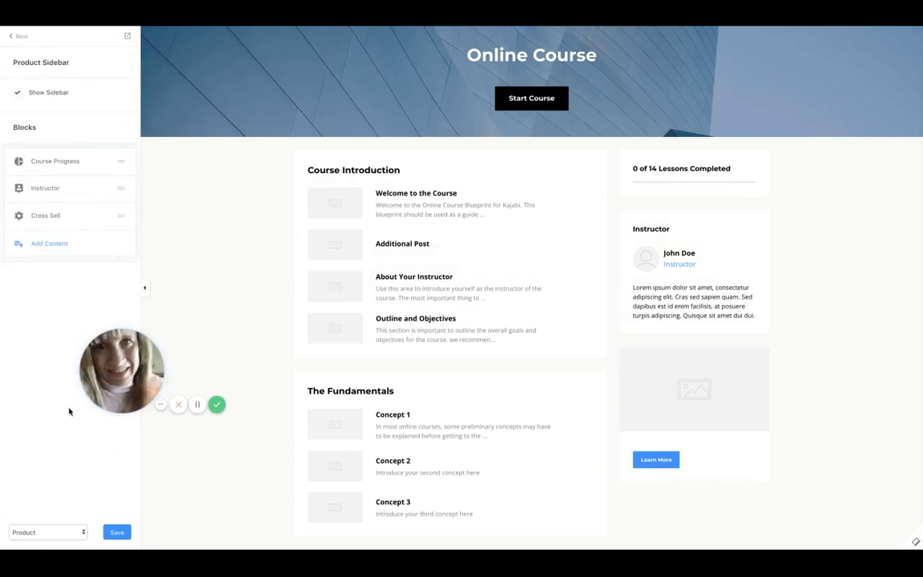
pyautogui.moveTo(70, 409); pyautogui.dragTo(130, 384)
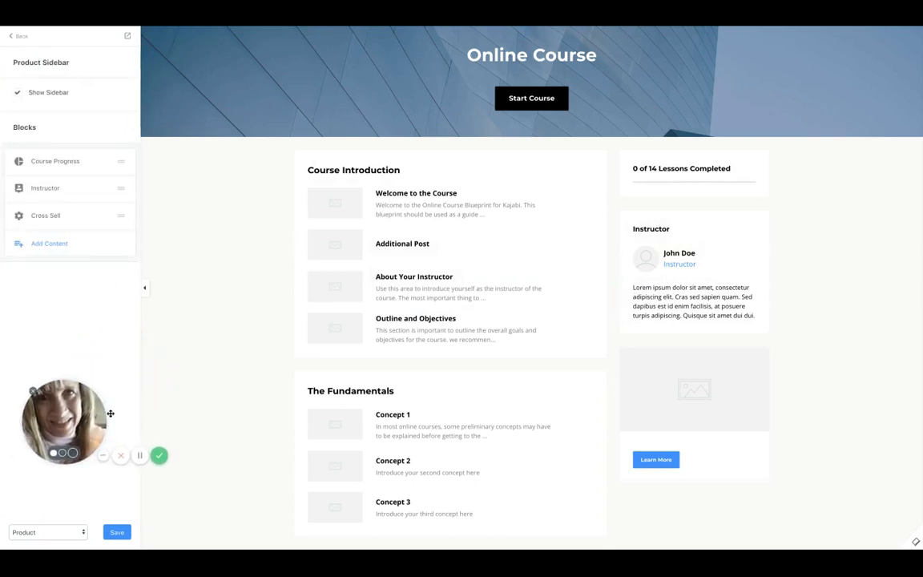